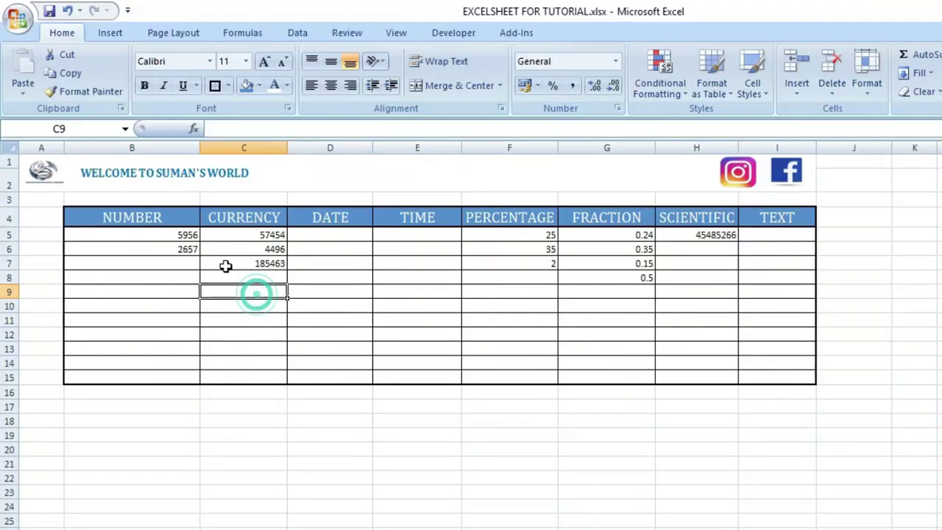
# Clear the old values 5956 and 2657 from the NUMBER column data cells
pyautogui.moveTo(162, 219)
pyautogui.mouseDown()
pyautogui.moveTo(697, 311)
pyautogui.moveTo(788, 379)
pyautogui.mouseUp()
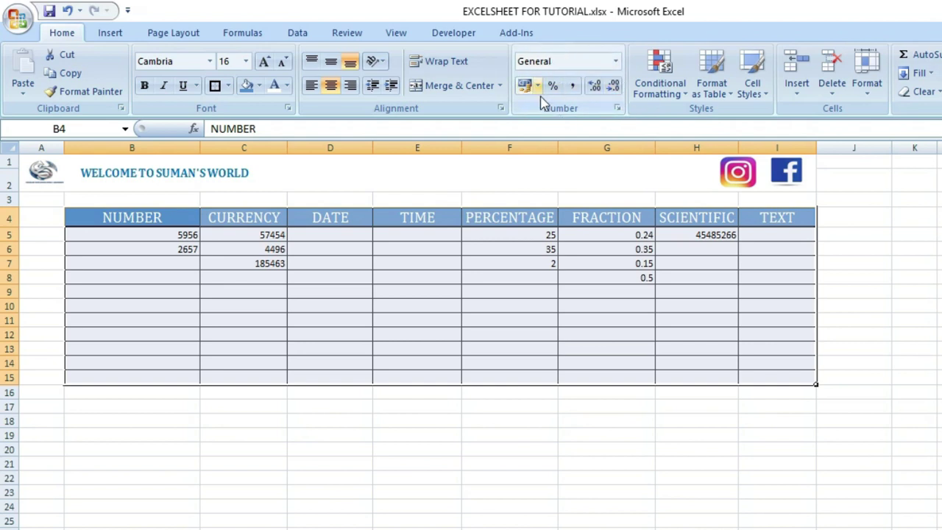
pyautogui.click(243, 420)
pyautogui.moveTo(103, 234); pyautogui.dragTo(142, 370)
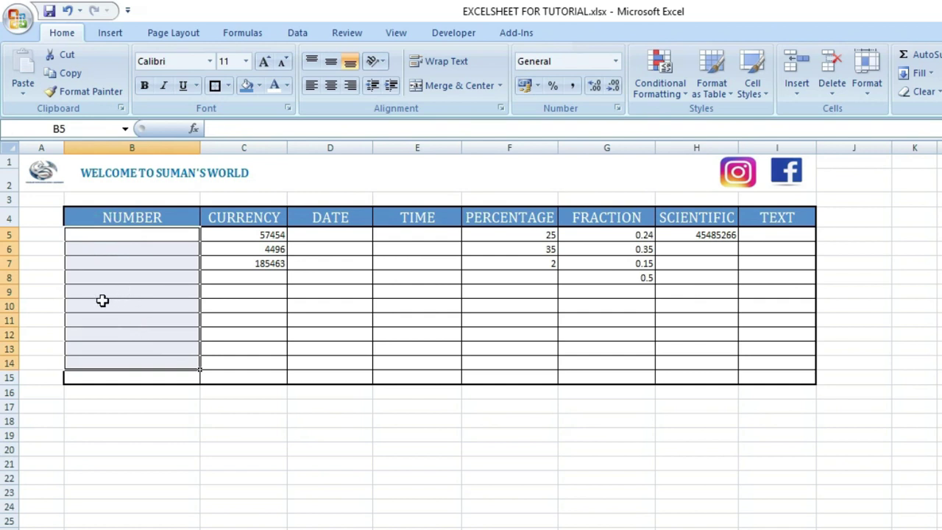
pyautogui.click(114, 253)
# Enter 5466332 in B5 and 5453 in B6, fixing typing mistakes along the way
pyautogui.click(128, 277)
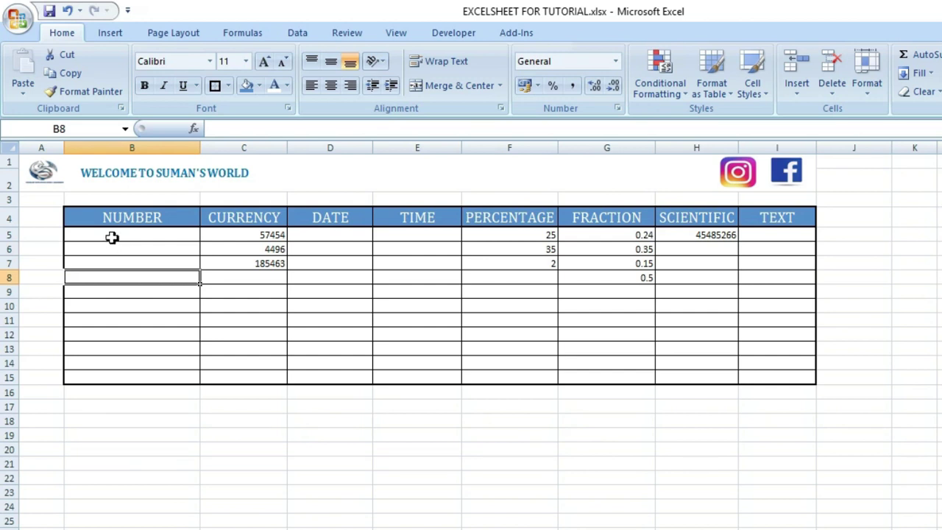
pyautogui.moveTo(111, 237); pyautogui.dragTo(142, 324)
pyautogui.click(123, 238)
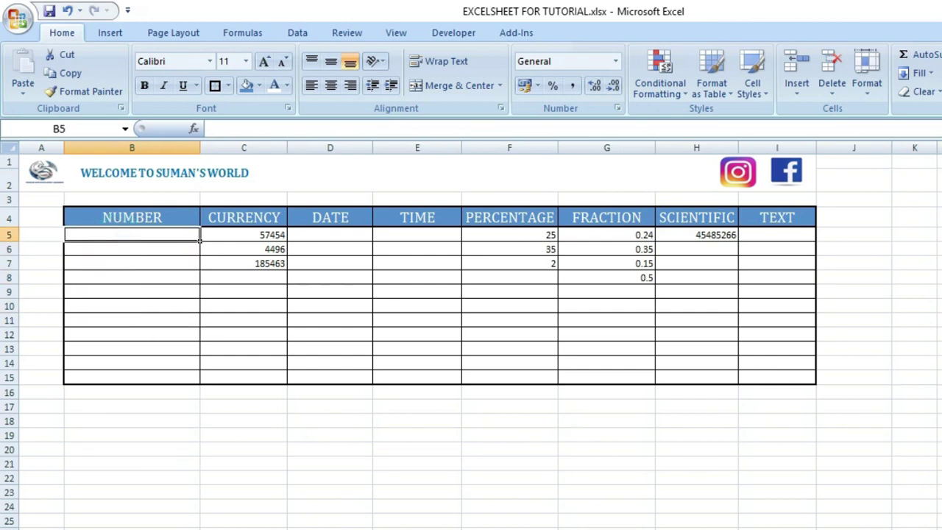
pyautogui.write('5466332')
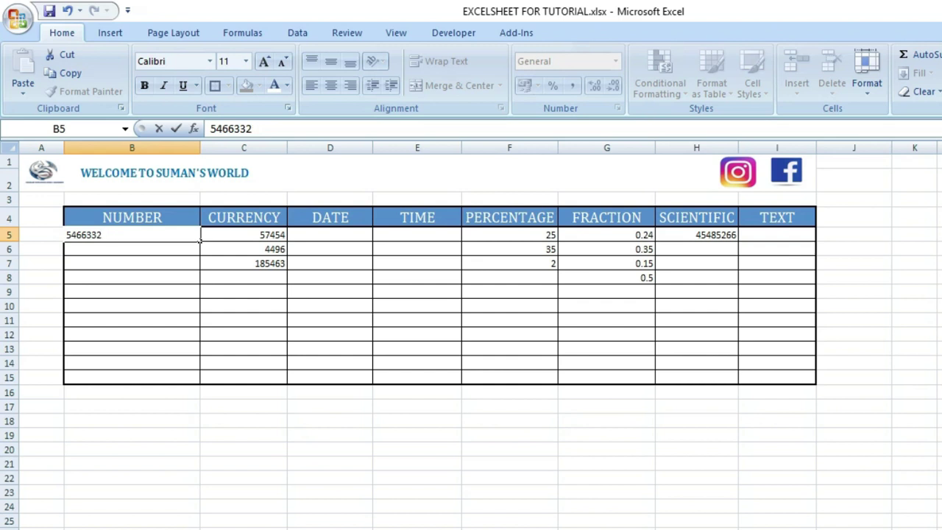
pyautogui.press('Return')
pyautogui.write('4')
pyautogui.press('Return')
pyautogui.write('4')
pyautogui.press('Return')
pyautogui.click(132, 263)
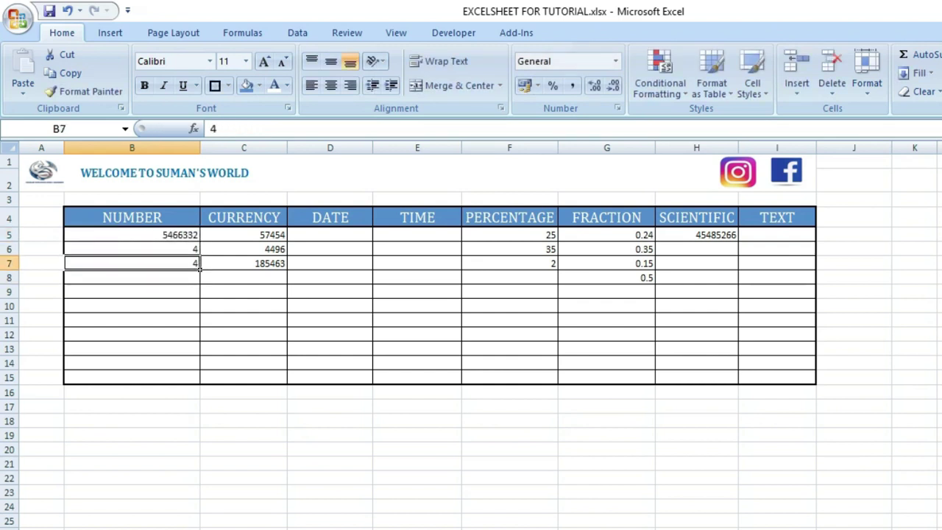
pyautogui.write('5465')
pyautogui.press('Up')
pyautogui.write('7')
pyautogui.press('Return')
pyautogui.press('Up')
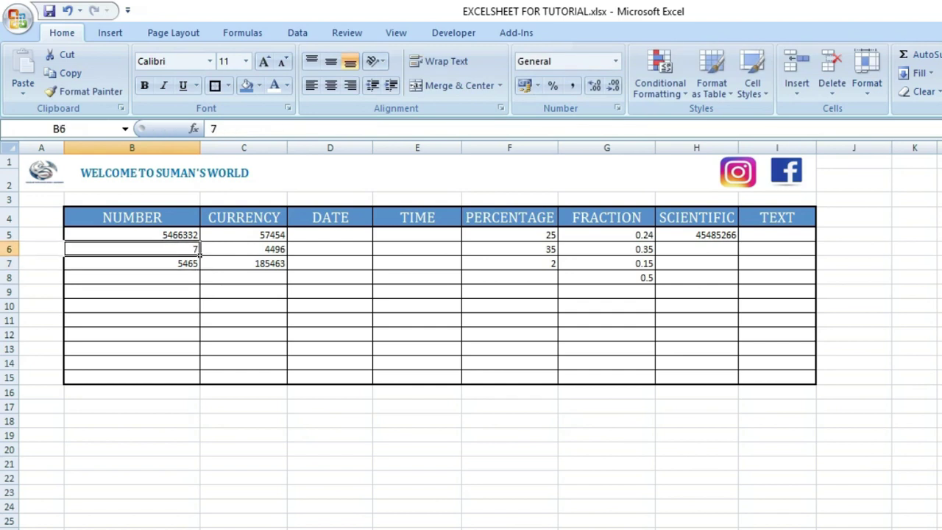
pyautogui.write('5453')
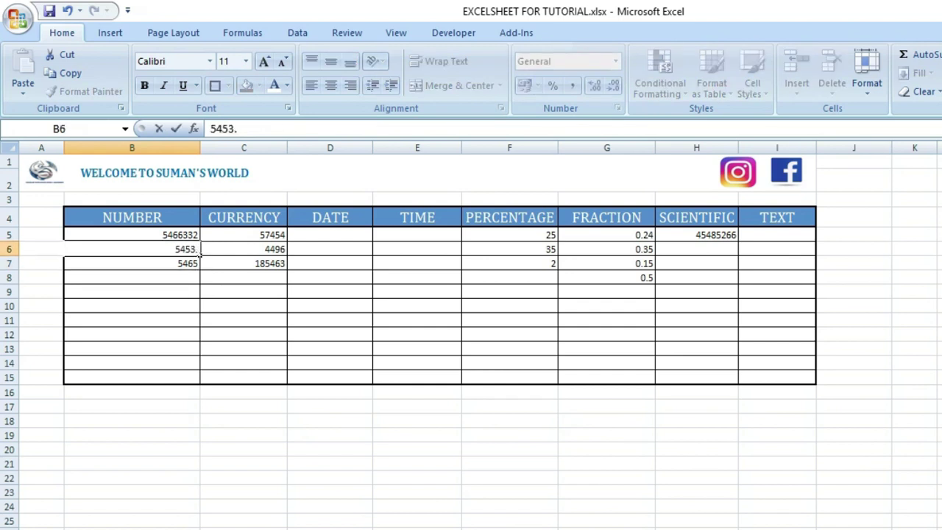
pyautogui.press('Return')
# Enter 3265 in B7 and 151 in B8
pyautogui.write('3265')
pyautogui.press('Return')
pyautogui.write('151')
pyautogui.press('Return')
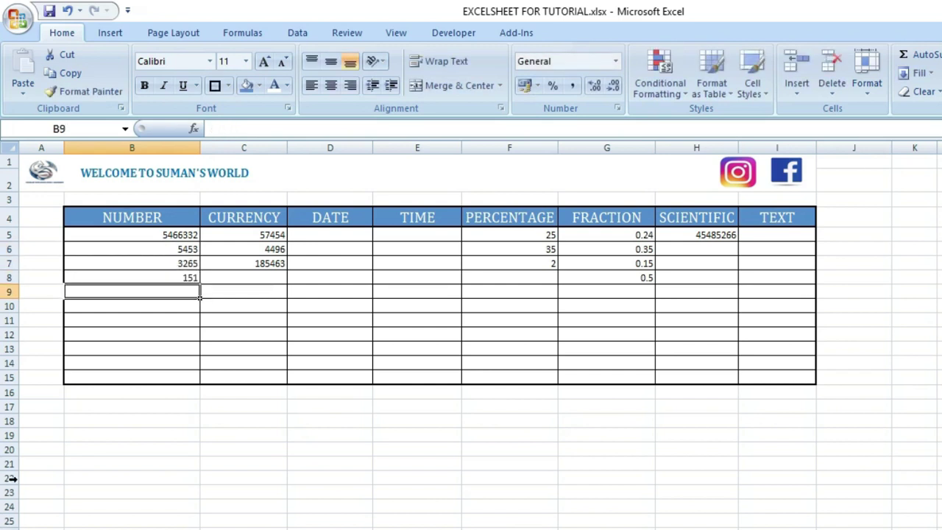
# Add two text entries below the numbers: 'world' in B9 and a name in B10
pyautogui.write('vyshgaugf')
pyautogui.press('Return')
pyautogui.write('suman')
pyautogui.press('Return')
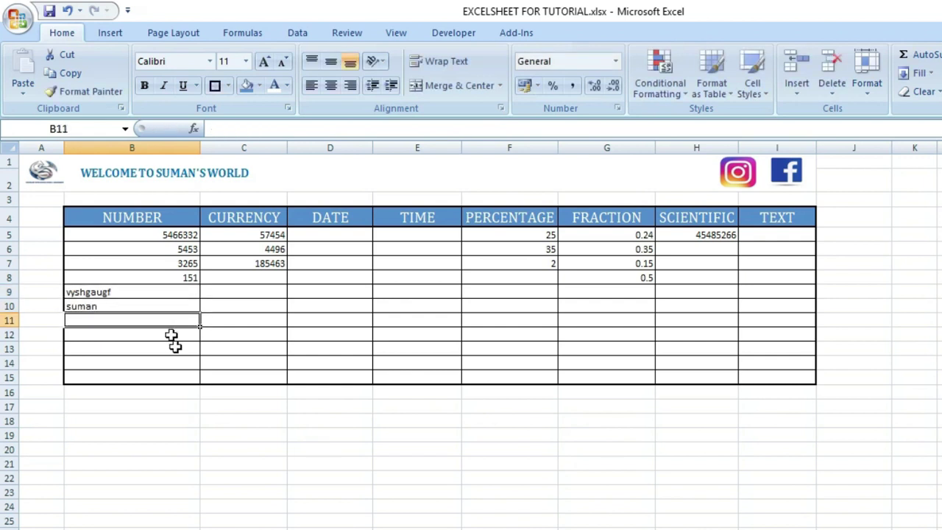
pyautogui.click(168, 292)
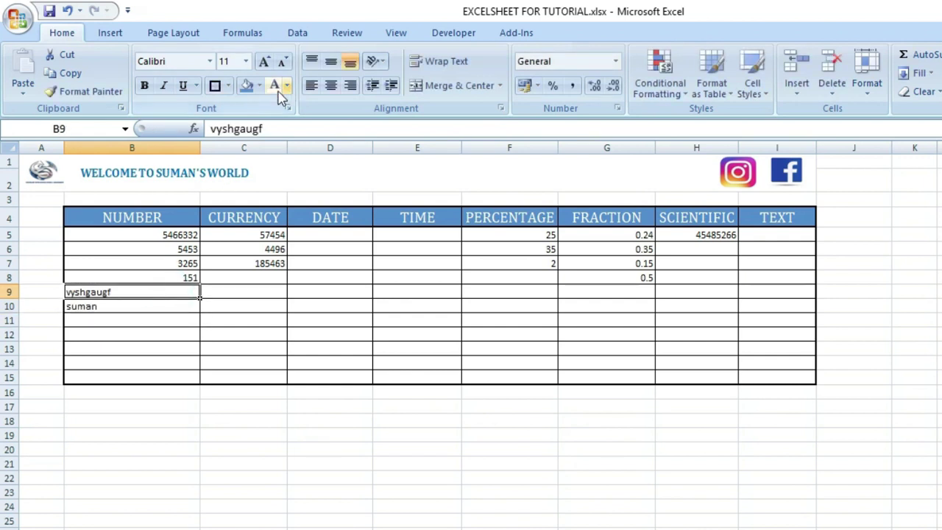
pyautogui.press('Delete')
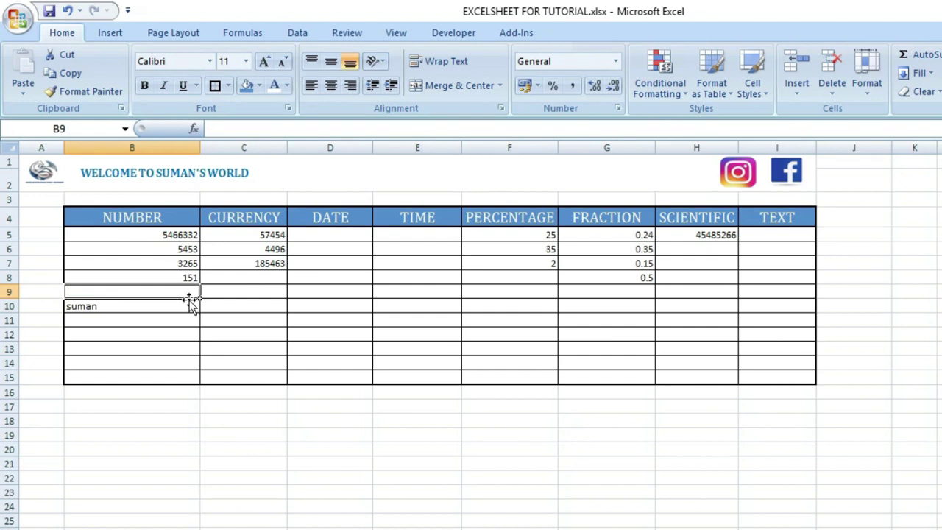
pyautogui.write('world')
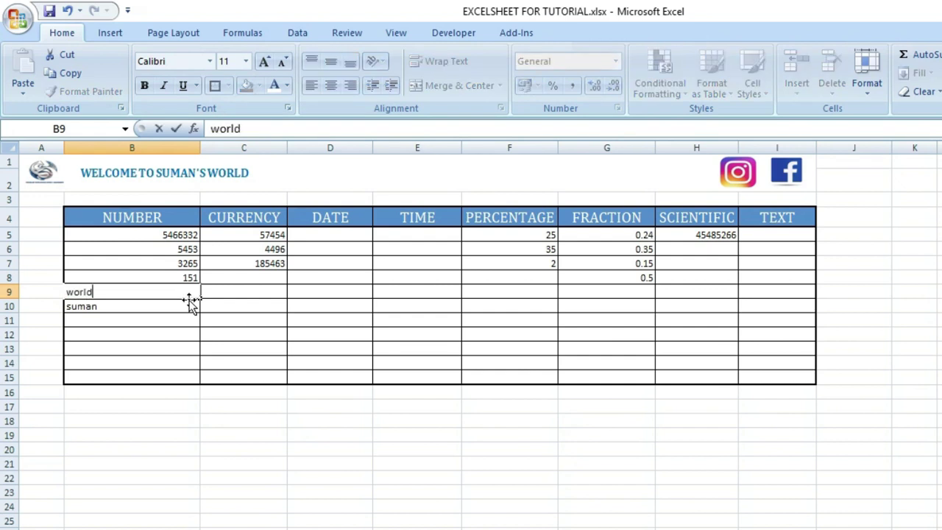
pyautogui.press('Return')
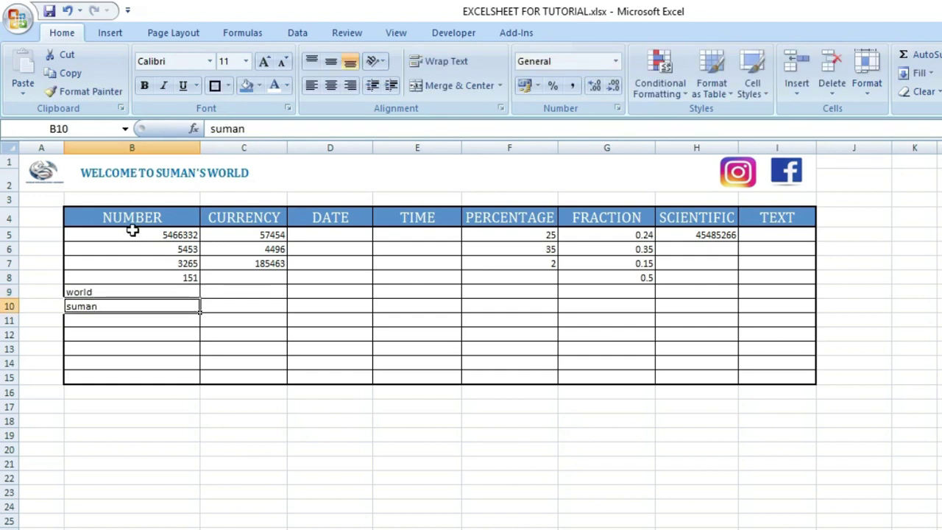
pyautogui.moveTo(132, 230); pyautogui.dragTo(152, 320)
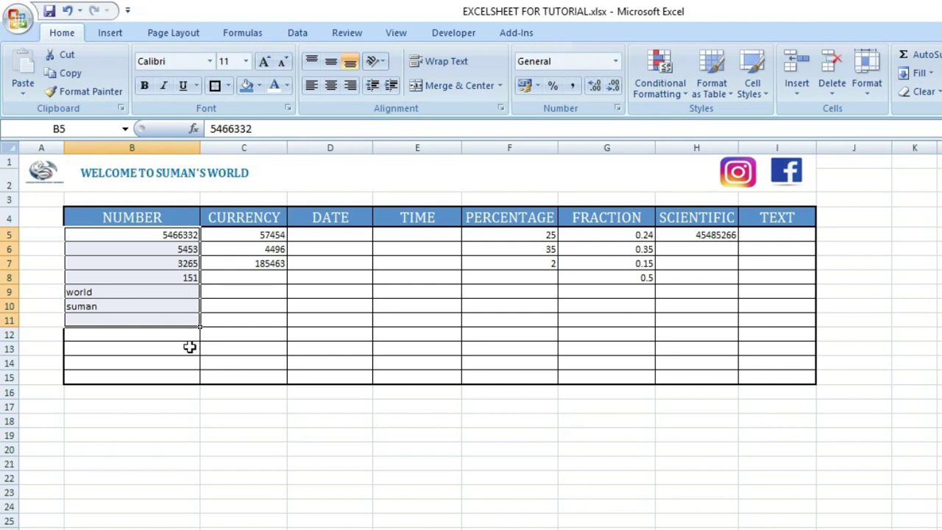
# Undo to remove the text entries from B9:B10
pyautogui.click(188, 249)
pyautogui.click(293, 287)
pyautogui.hotkey('ctrl', 'z')
pyautogui.click(244, 349)
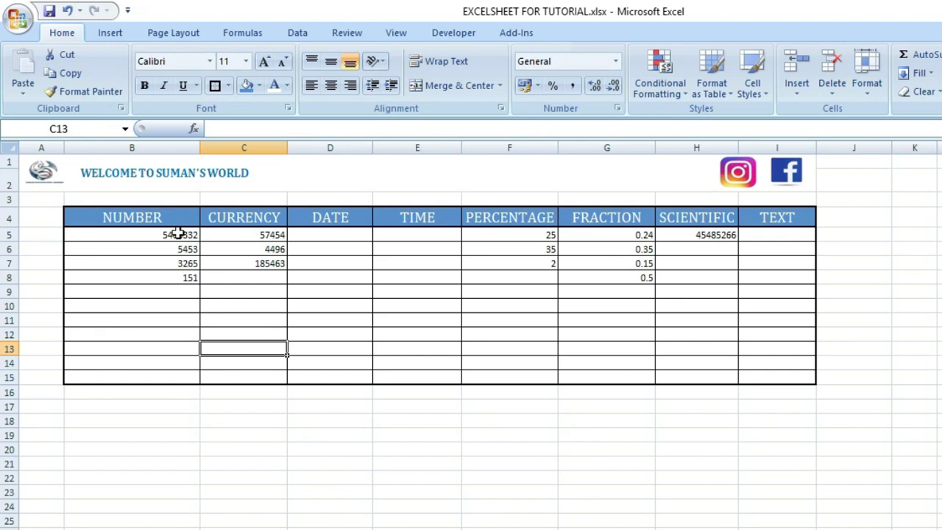
pyautogui.moveTo(178, 234); pyautogui.dragTo(181, 278)
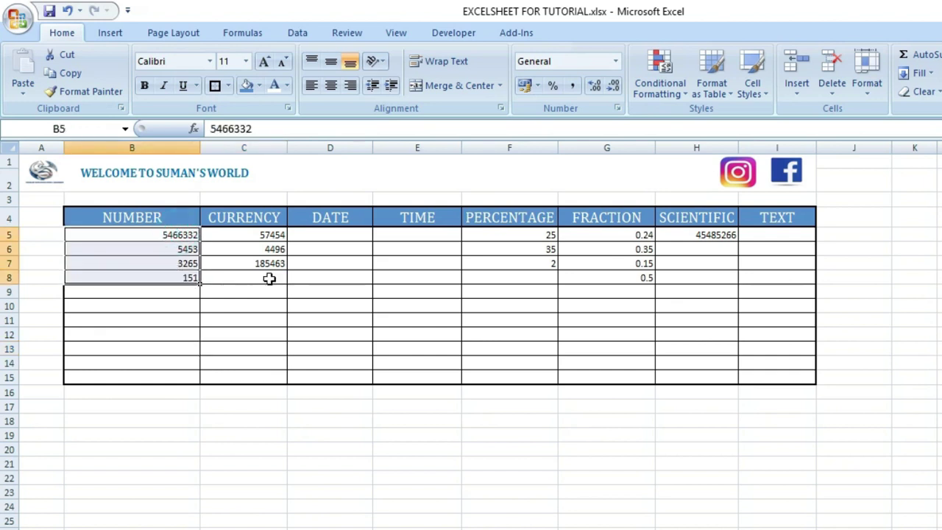
pyautogui.click(236, 248)
# Apply the Number format to B5:B9, showing 5466332.00, 5453.00, 3265.00 and 151.00
pyautogui.moveTo(162, 236); pyautogui.dragTo(159, 289)
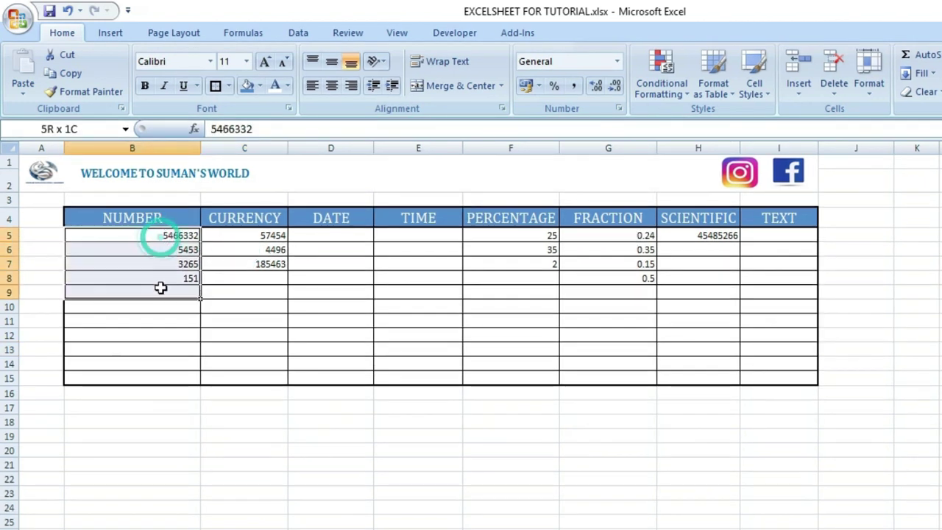
pyautogui.click(615, 61)
pyautogui.click(615, 62)
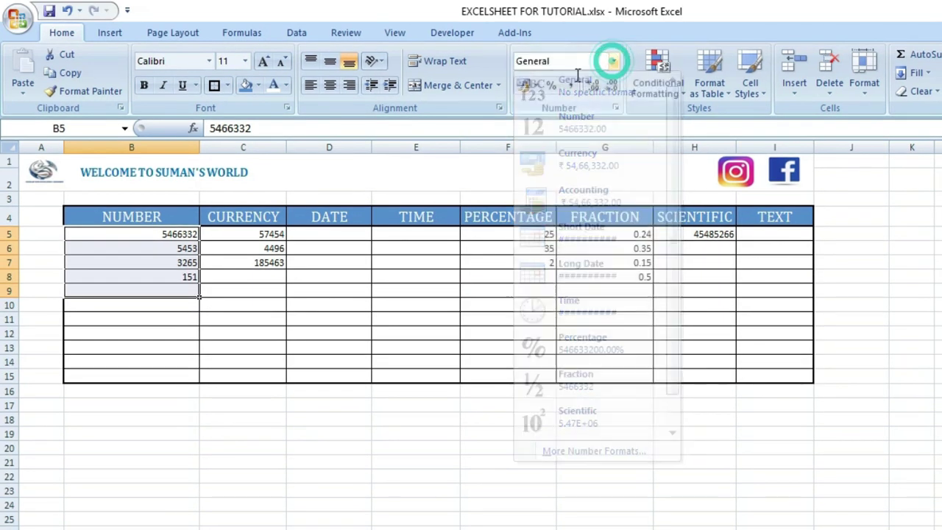
pyautogui.click(179, 265)
pyautogui.moveTo(152, 233); pyautogui.dragTo(152, 292)
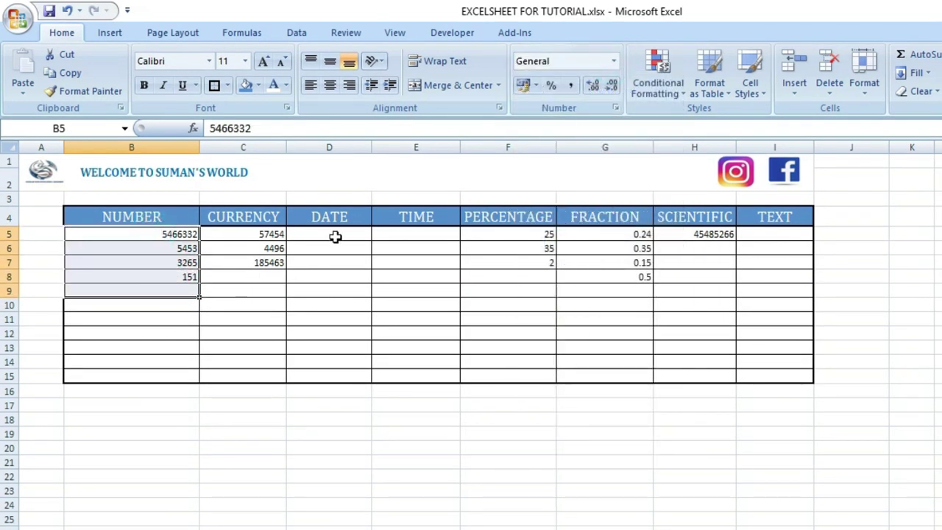
pyautogui.click(615, 63)
pyautogui.click(598, 126)
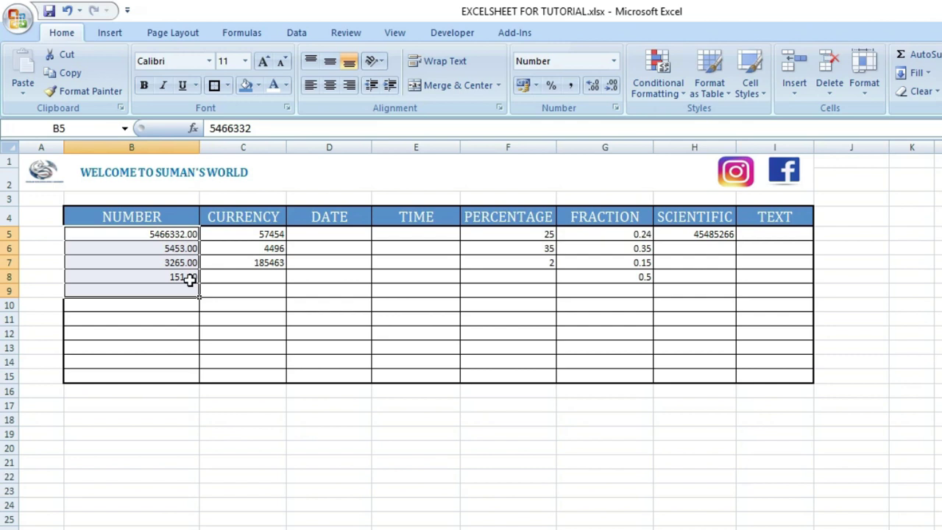
pyautogui.click(177, 234)
pyautogui.moveTo(171, 234); pyautogui.dragTo(180, 278)
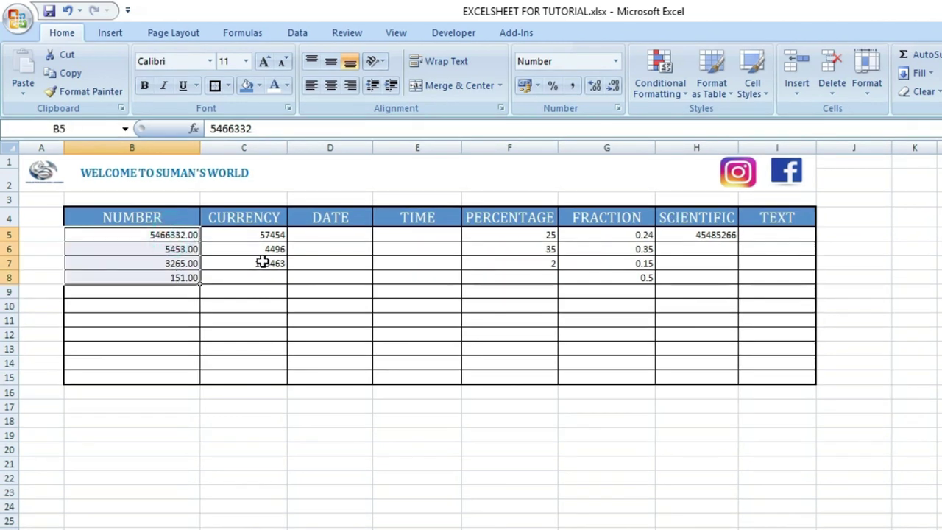
pyautogui.moveTo(255, 238); pyautogui.dragTo(275, 301)
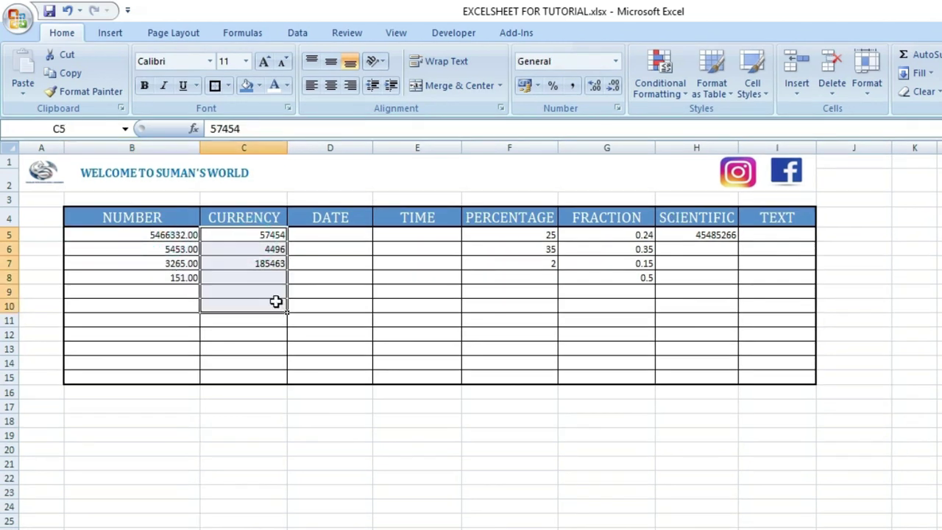
# Apply the rupee Currency format to the CURRENCY amounts in C5:C7
pyautogui.click(240, 235)
pyautogui.moveTo(246, 248); pyautogui.dragTo(265, 280)
pyautogui.click(385, 265)
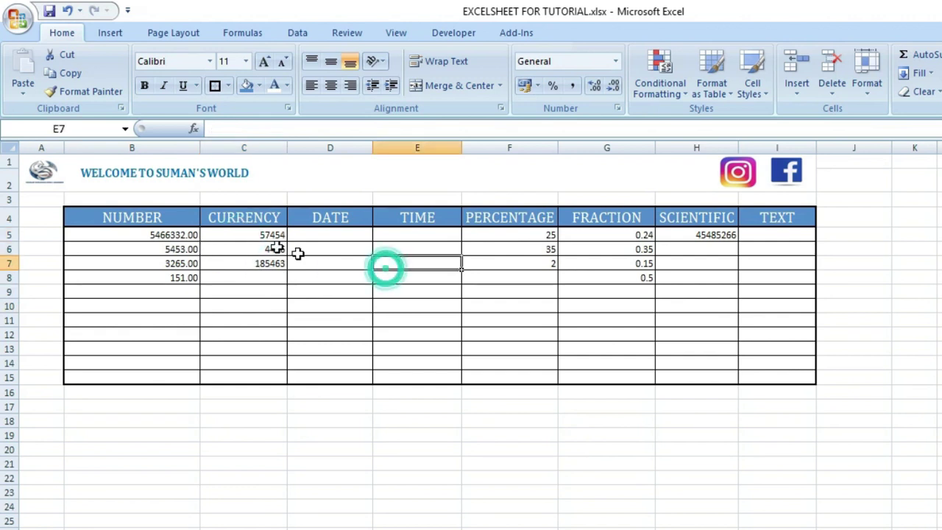
pyautogui.moveTo(260, 236); pyautogui.dragTo(260, 303)
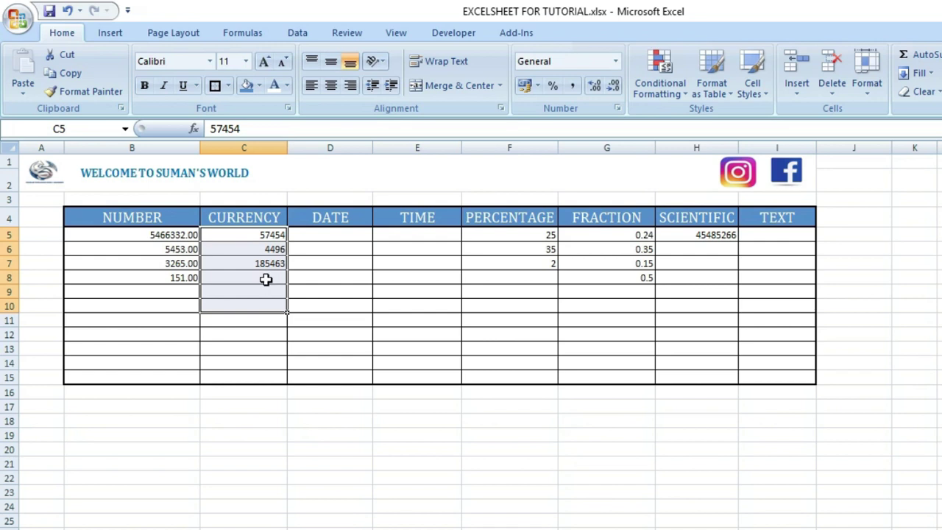
pyautogui.moveTo(251, 235); pyautogui.dragTo(239, 292)
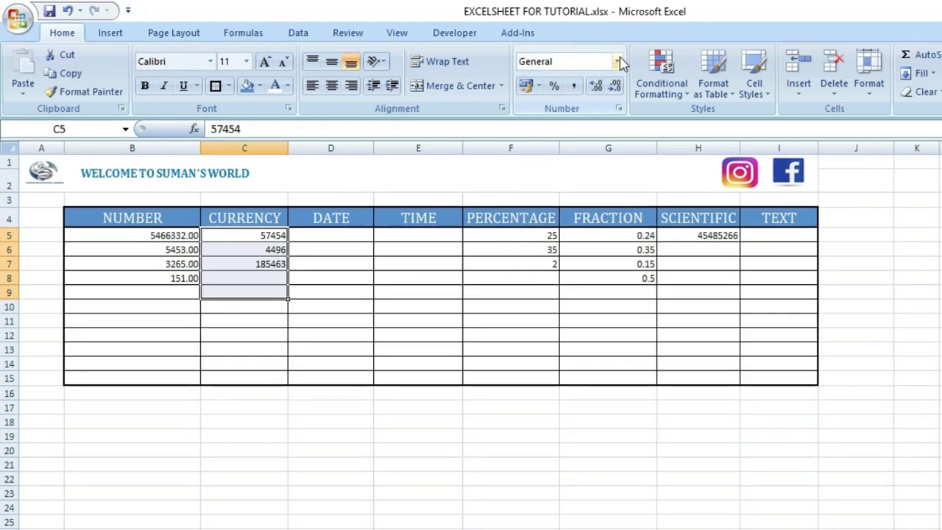
pyautogui.click(615, 61)
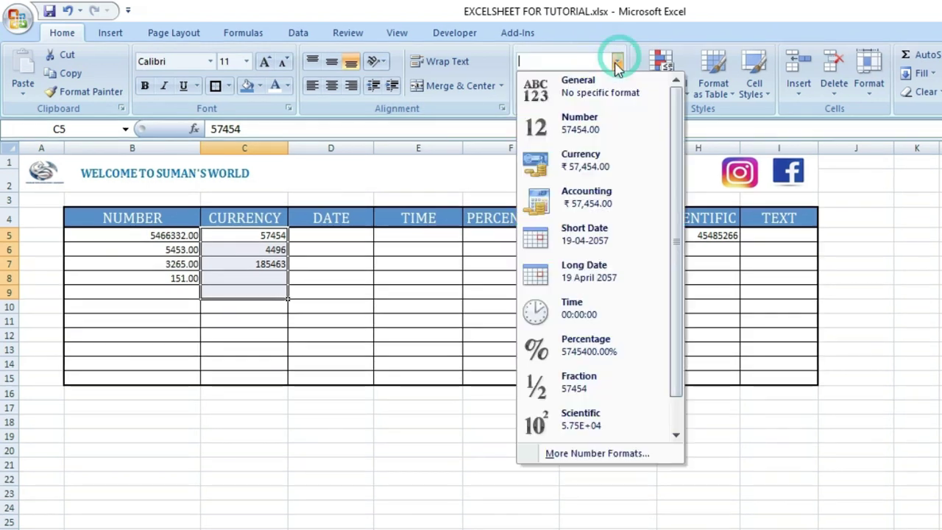
pyautogui.click(602, 177)
pyautogui.moveTo(246, 234)
pyautogui.mouseDown()
pyautogui.moveTo(248, 263)
pyautogui.moveTo(240, 248)
pyautogui.mouseUp()
pyautogui.click(265, 291)
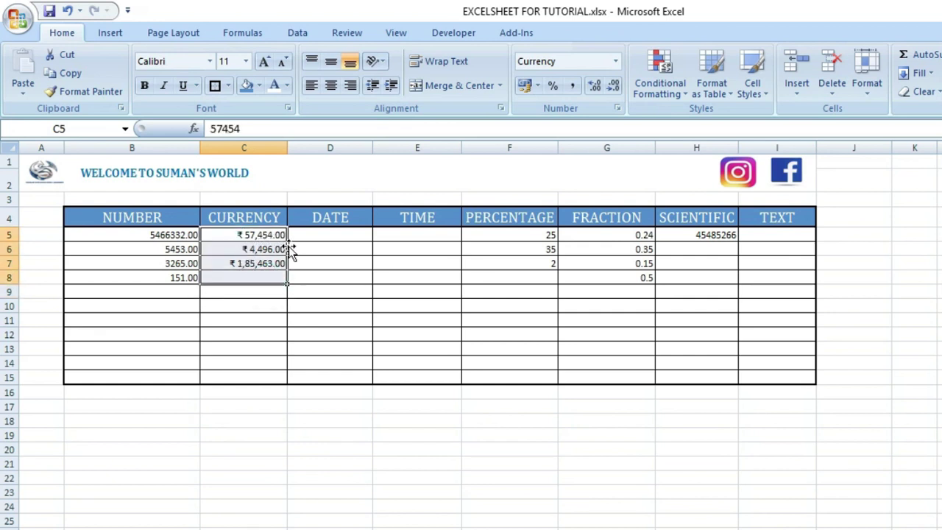
# Change C7's amount to 74978, displayed as ₹74,978.00
pyautogui.click(279, 293)
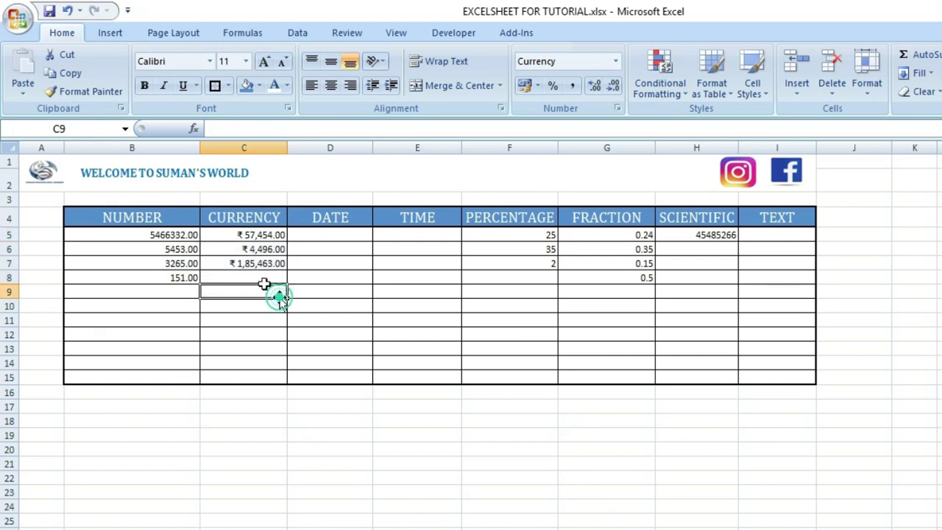
pyautogui.moveTo(242, 235); pyautogui.dragTo(255, 302)
pyautogui.click(362, 292)
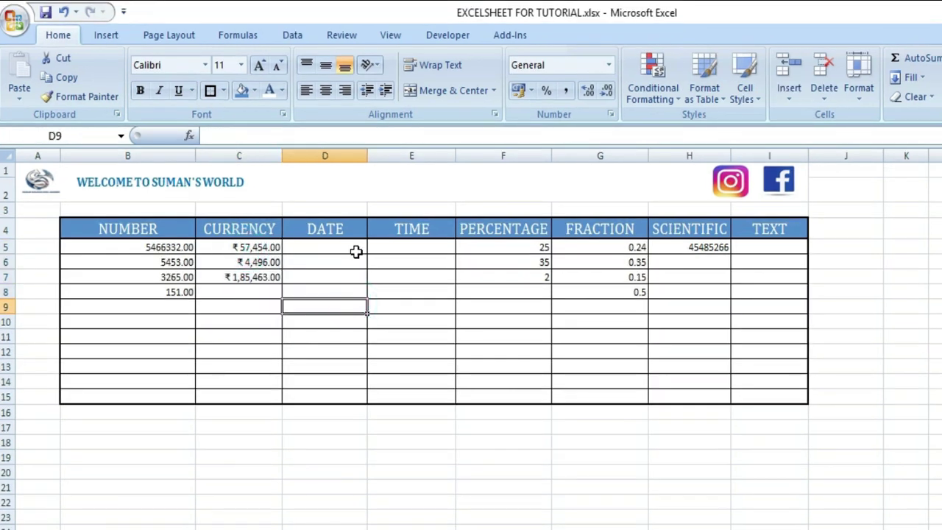
pyautogui.click(256, 274)
pyautogui.write('749')
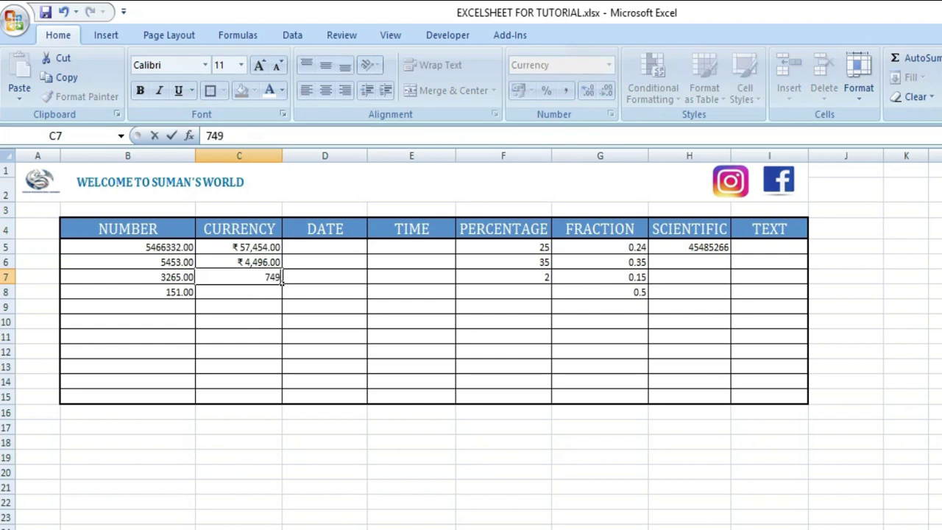
pyautogui.press('Return')
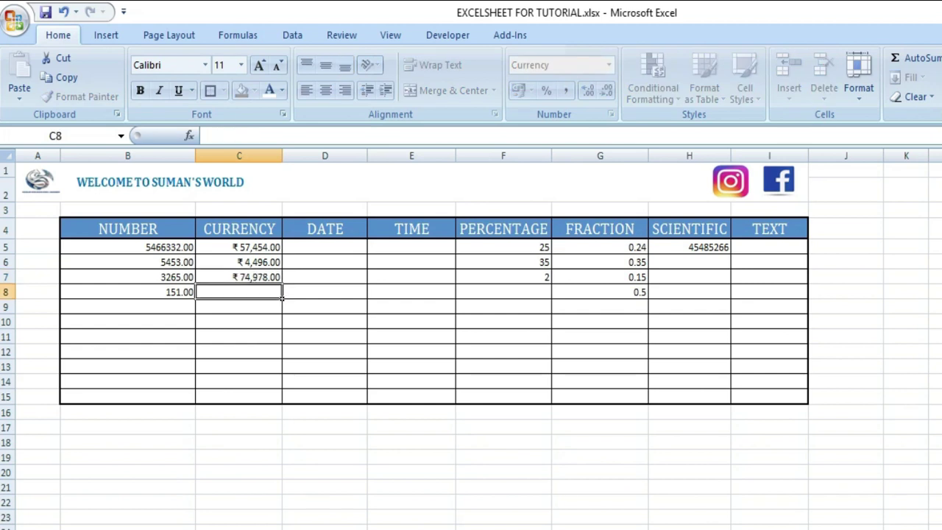
pyautogui.click(326, 249)
pyautogui.click(323, 228)
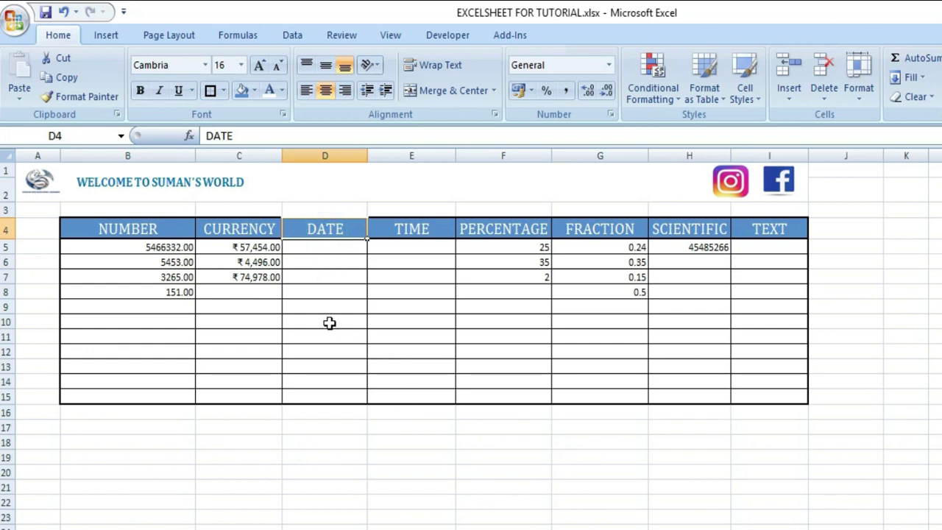
# Insert today's date, 09-08-2019, into D5 with Ctrl+;
pyautogui.click(320, 246)
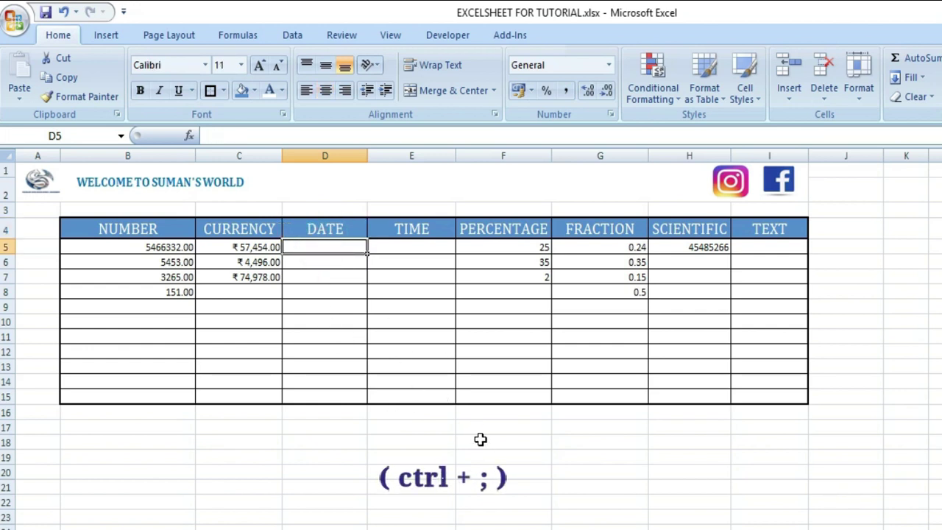
pyautogui.hotkey('ctrl', ';')
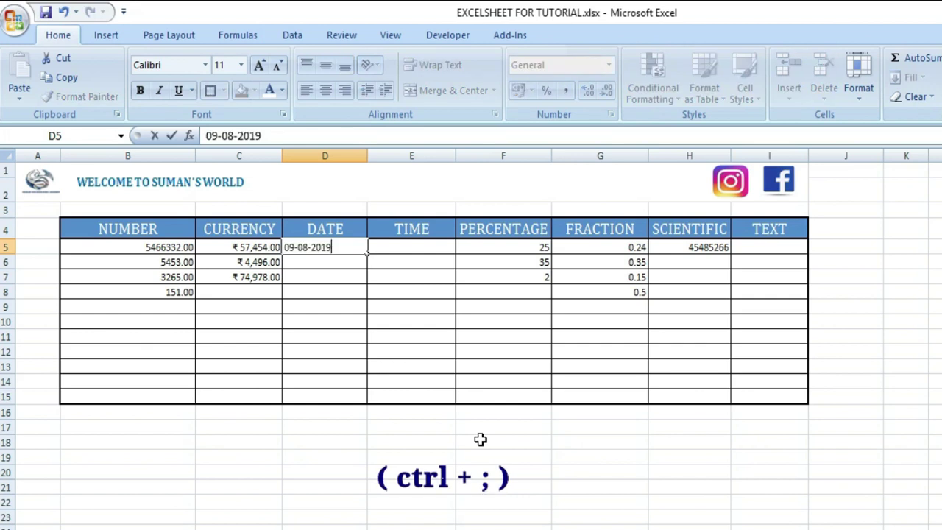
pyautogui.press('Return')
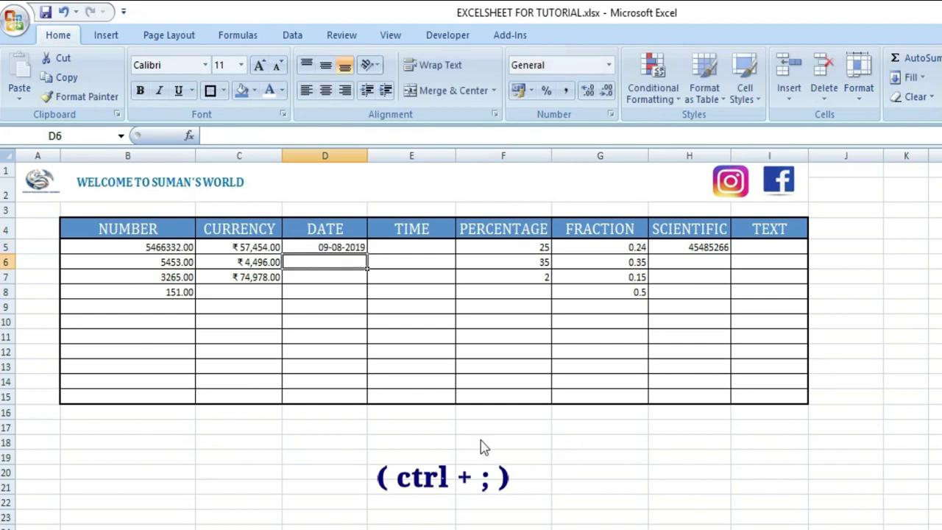
# Fill the date series down to D7, adding 10-08-2019 and 11-08-2019
pyautogui.click(335, 251)
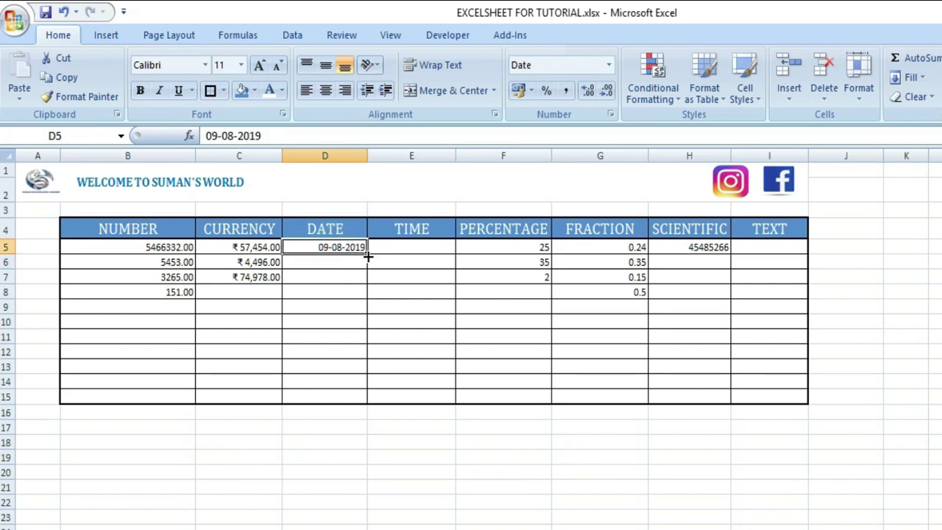
pyautogui.moveTo(367, 255); pyautogui.dragTo(367, 281)
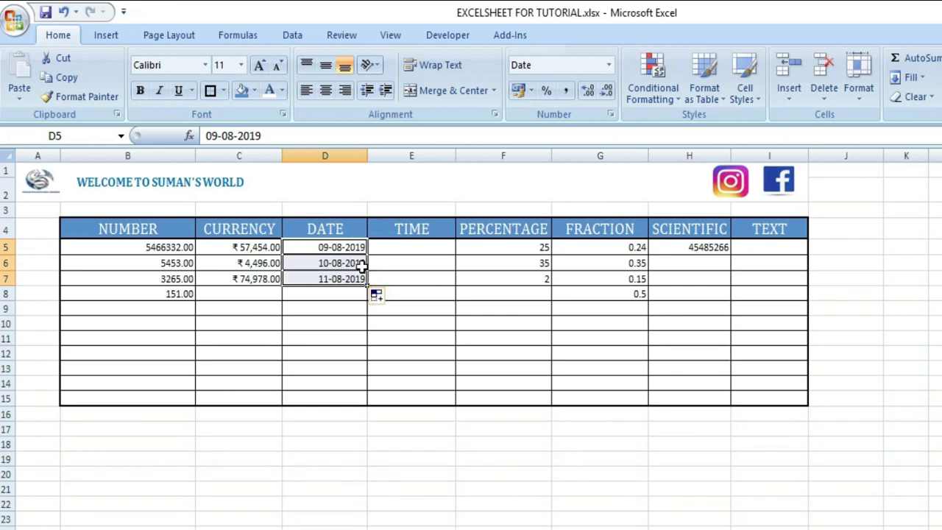
pyautogui.hotkey('ctrl', 'z')
pyautogui.moveTo(368, 255); pyautogui.dragTo(364, 343)
pyautogui.click(378, 294)
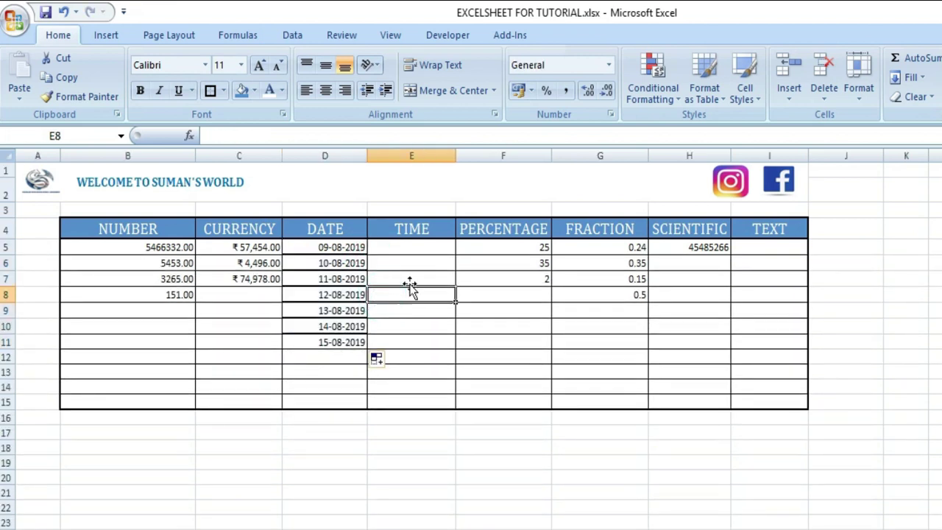
pyautogui.hotkey('ctrl', 'z')
pyautogui.click(346, 249)
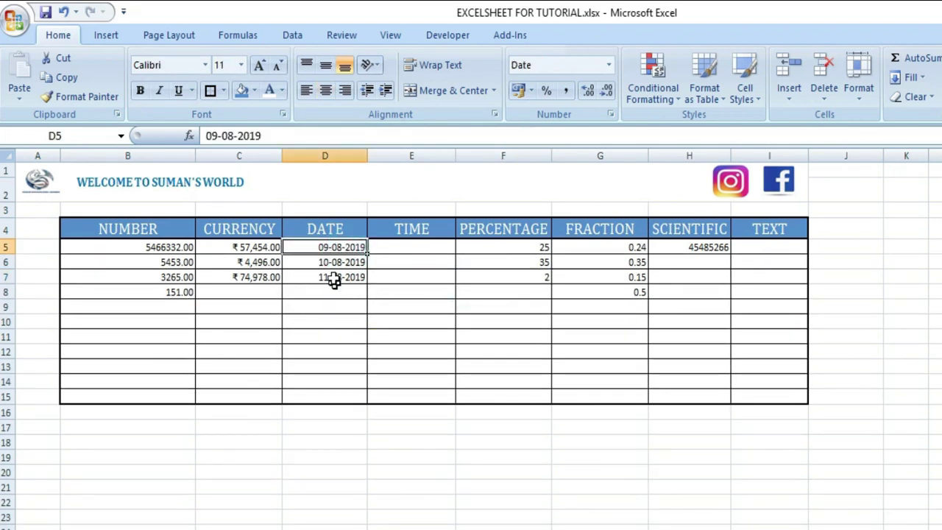
pyautogui.moveTo(337, 248); pyautogui.dragTo(330, 276)
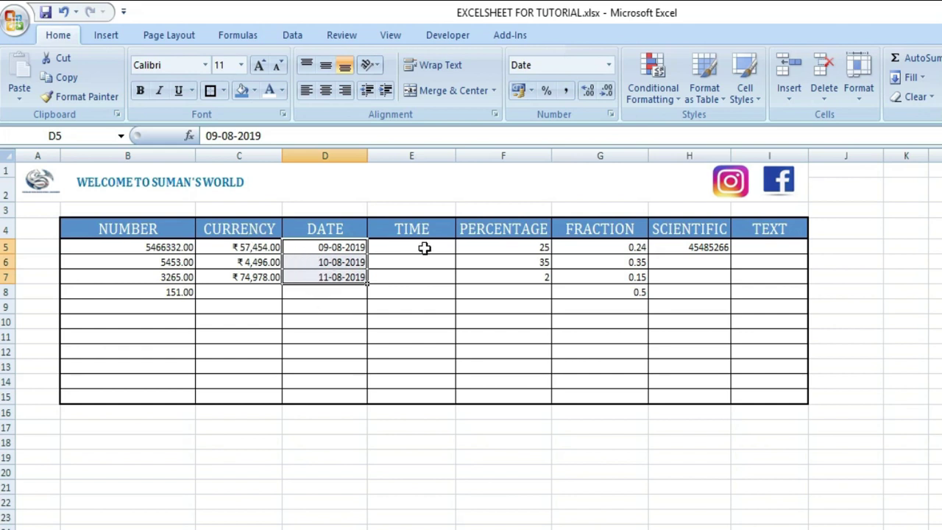
# Give D6 and D7 the Long Date format, showing 10 August 2019 and 11 August 2019
pyautogui.moveTo(342, 250); pyautogui.dragTo(353, 274)
pyautogui.click(325, 262)
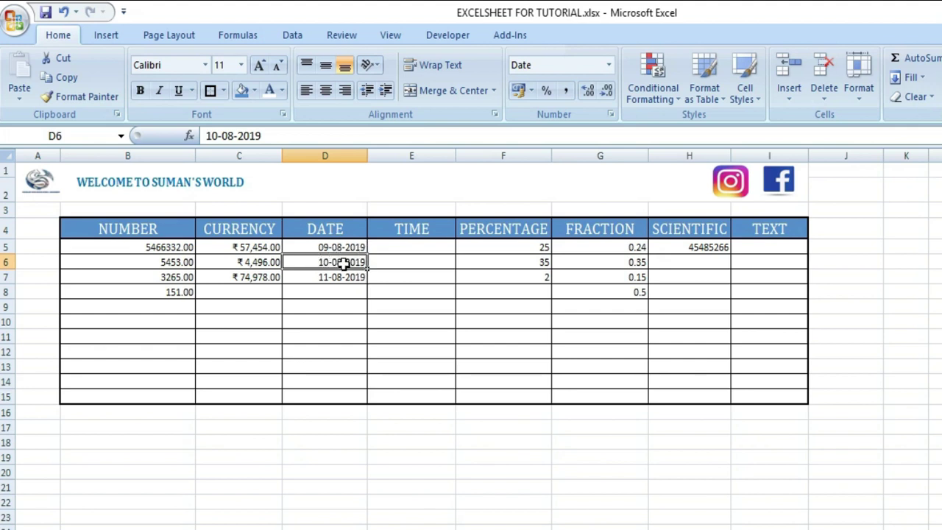
pyautogui.click(608, 65)
pyautogui.click(573, 287)
pyautogui.click(432, 307)
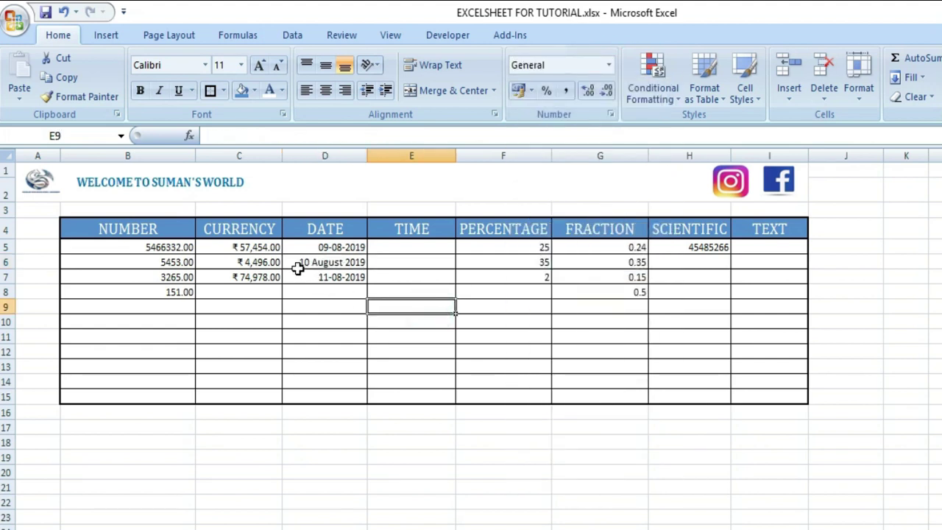
pyautogui.click(299, 265)
pyautogui.click(347, 276)
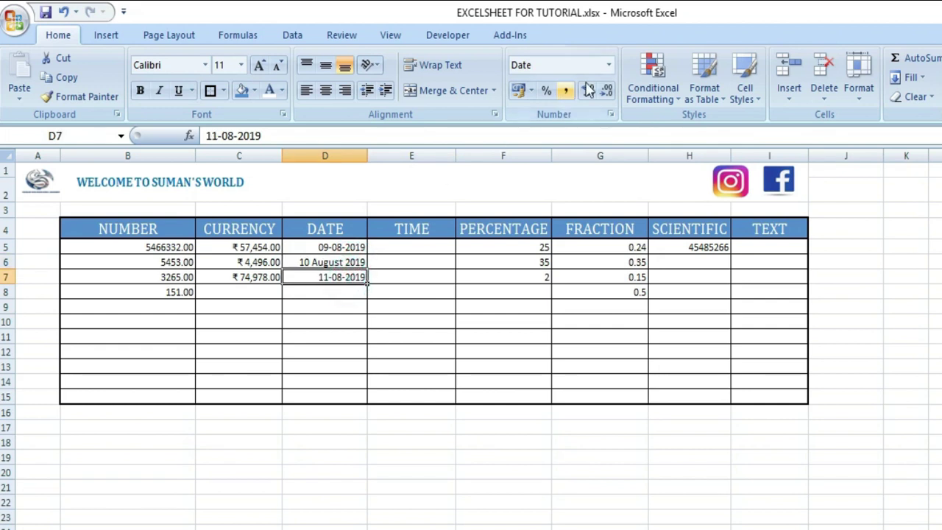
pyautogui.click(609, 66)
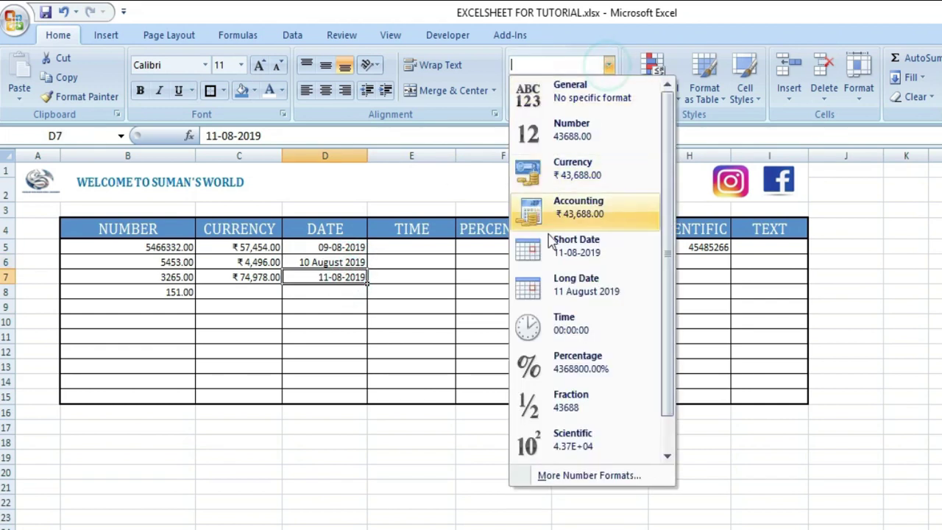
pyautogui.click(563, 287)
pyautogui.click(452, 295)
pyautogui.click(408, 250)
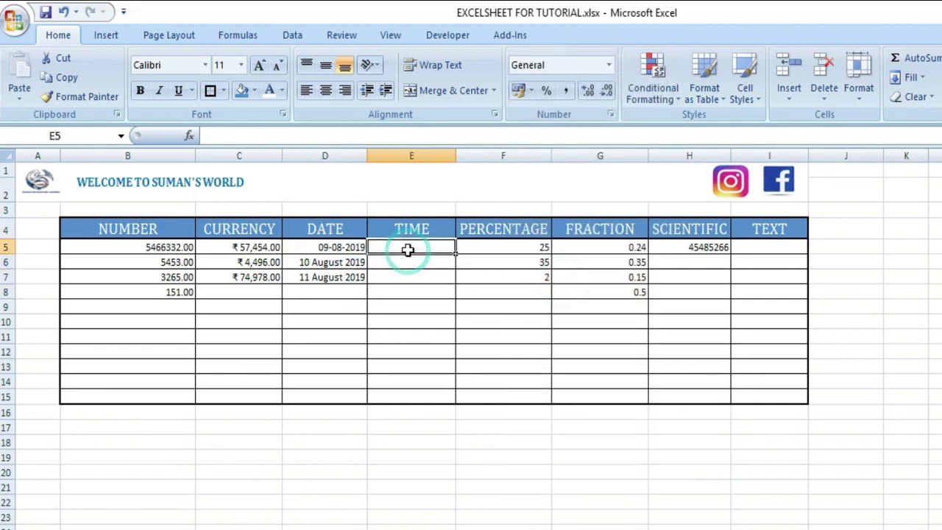
# Insert the current time into E5 with Ctrl+Shift+; and fill it down to E7
pyautogui.click(423, 272)
pyautogui.click(406, 247)
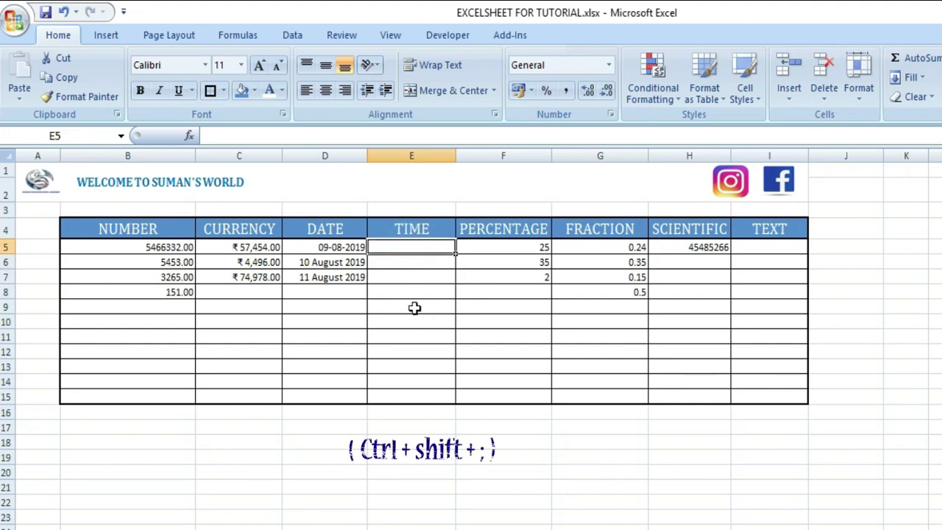
pyautogui.hotkey('ctrl', 'shift', ';')
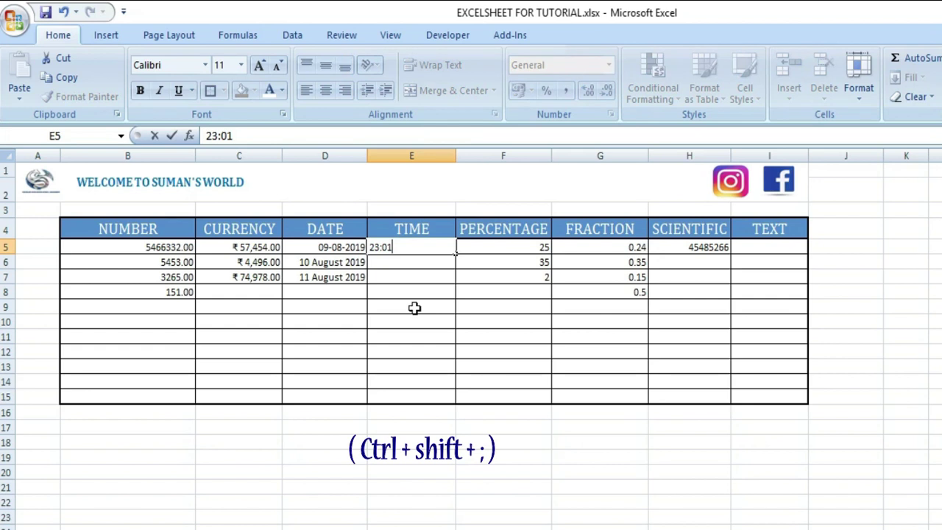
pyautogui.press('Return')
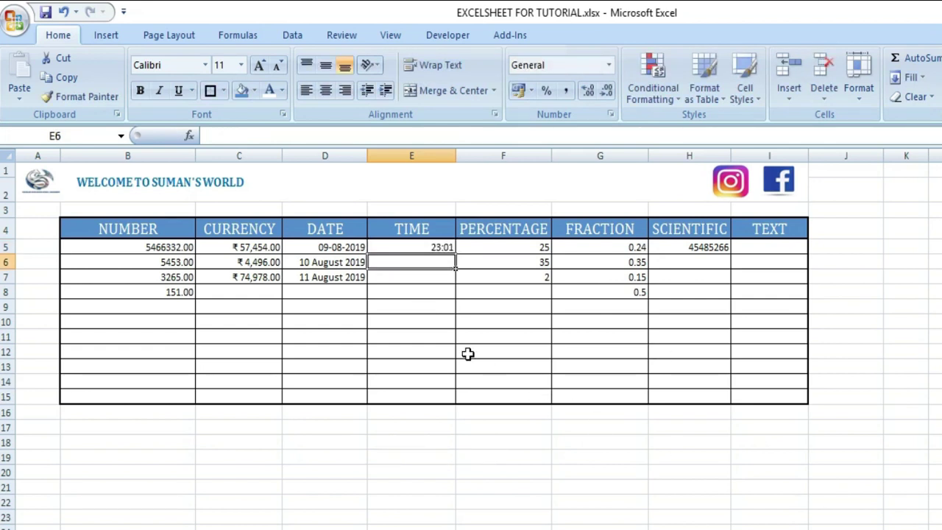
pyautogui.click(412, 247)
pyautogui.moveTo(456, 255); pyautogui.dragTo(456, 284)
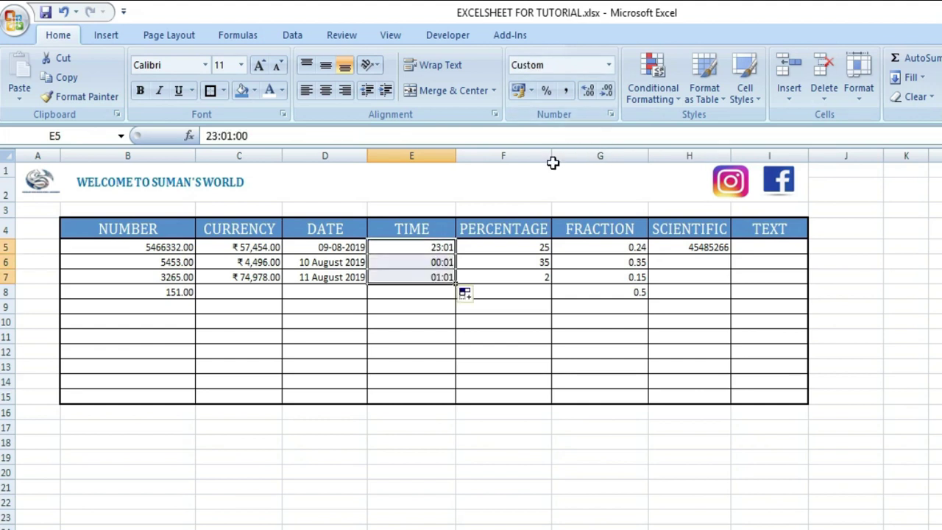
# Format E5:E7 with the 1.30.55 PM time type, showing 11.01.00 PM, 12.01.00 AM, 1.01.00 AM
pyautogui.click(609, 64)
pyautogui.click(575, 329)
pyautogui.click(609, 64)
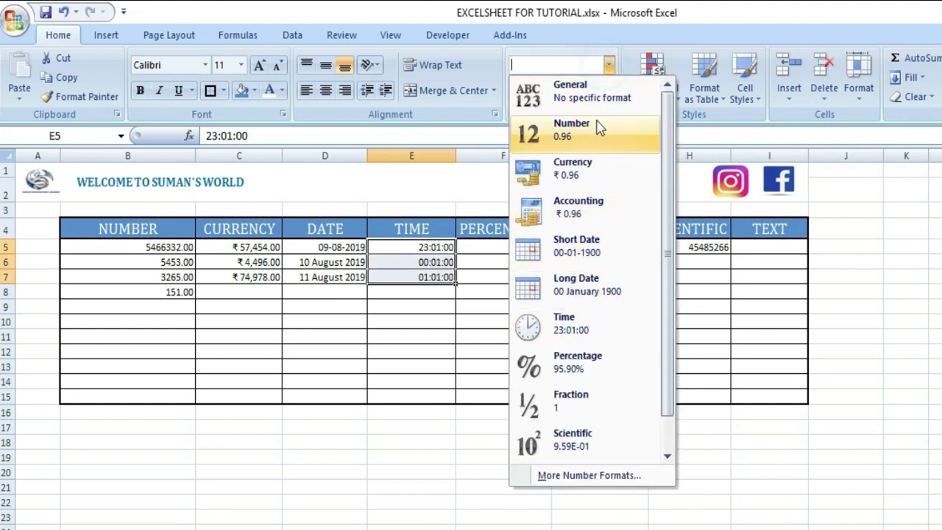
pyautogui.click(577, 476)
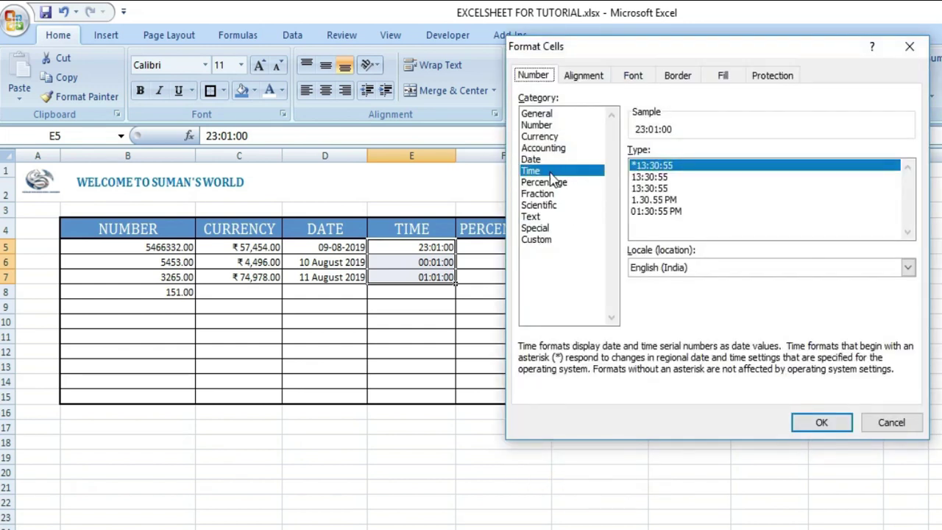
pyautogui.click(653, 199)
pyautogui.click(661, 211)
pyautogui.click(655, 200)
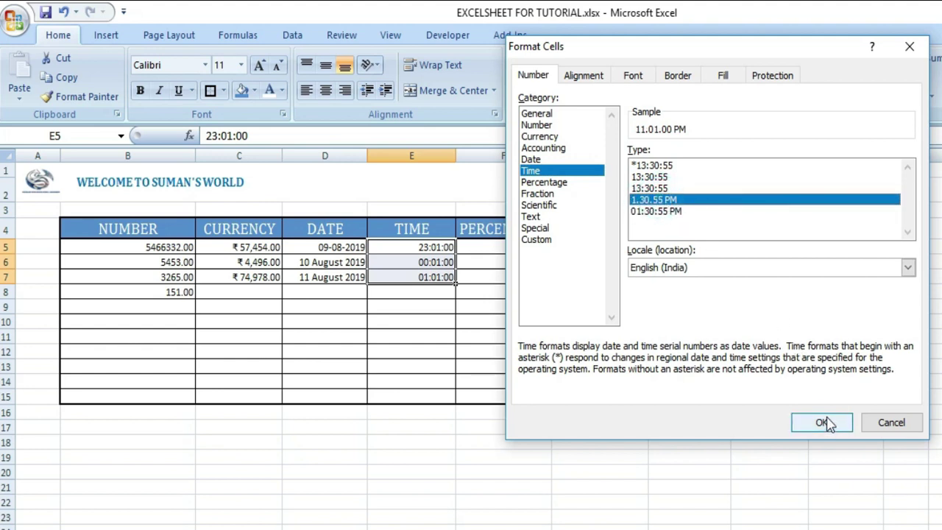
pyautogui.click(822, 423)
pyautogui.click(448, 307)
pyautogui.moveTo(427, 247); pyautogui.dragTo(431, 276)
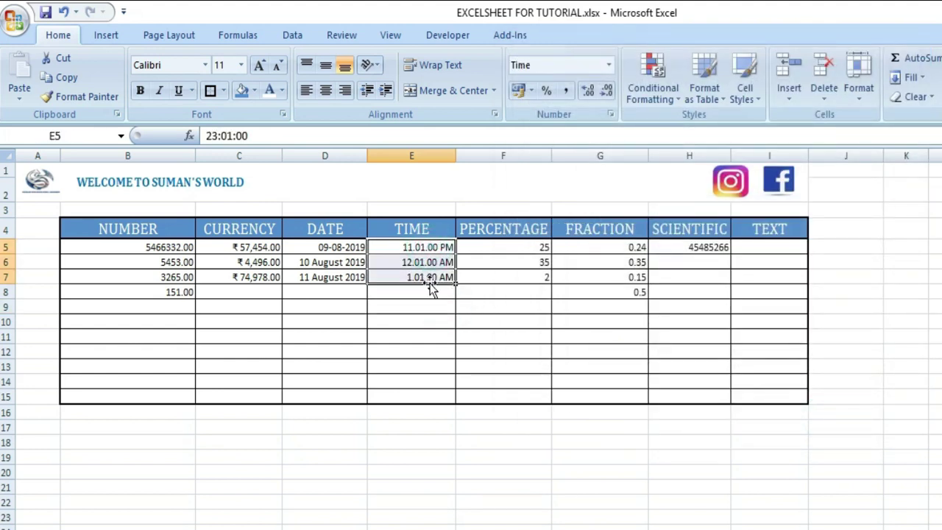
pyautogui.click(480, 280)
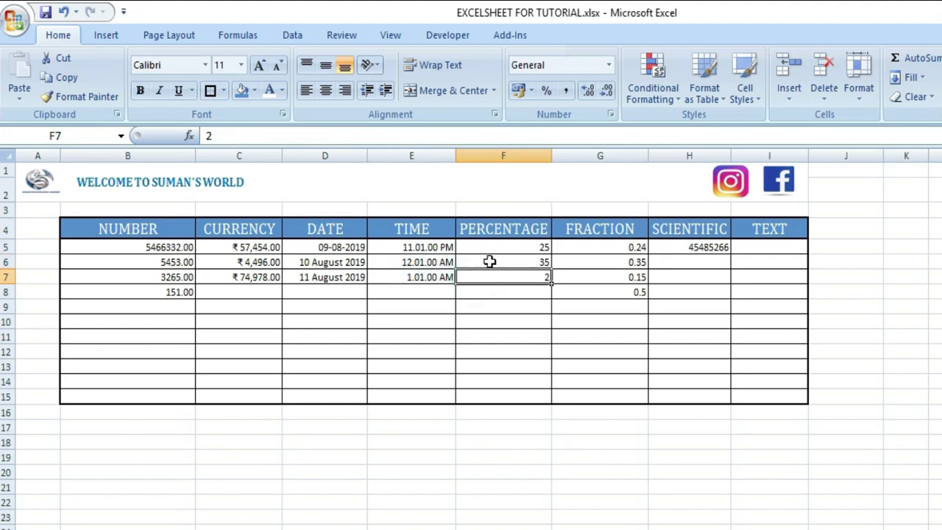
# Delete the stray 2 from cell F7
pyautogui.click(505, 249)
pyautogui.click(616, 290)
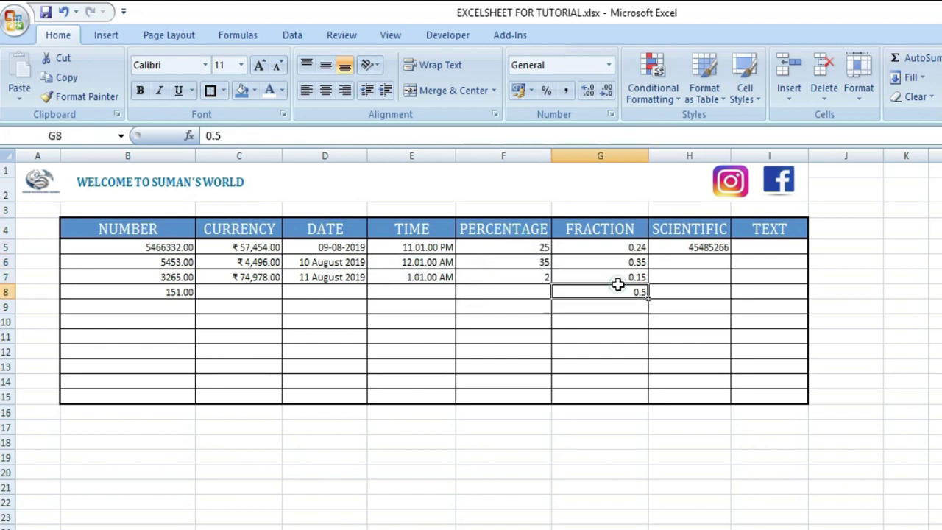
pyautogui.moveTo(521, 246); pyautogui.dragTo(520, 263)
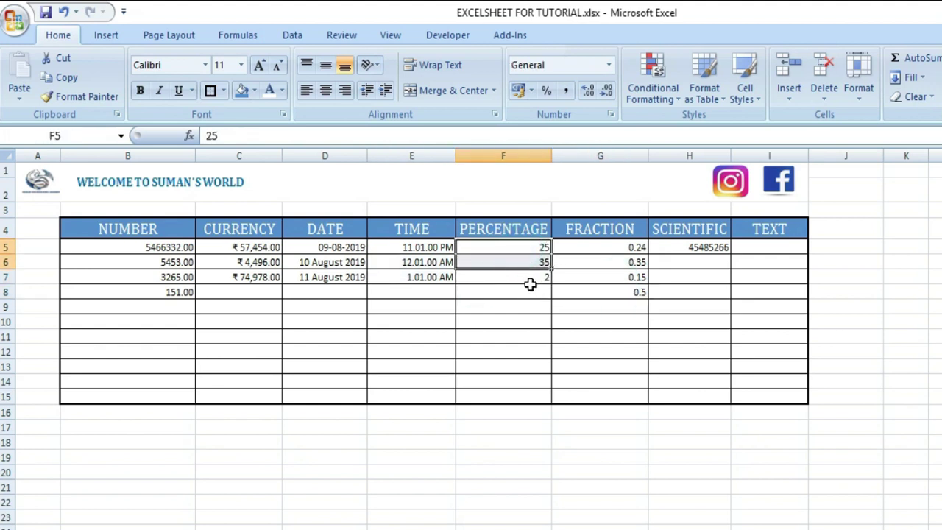
pyautogui.click(530, 287)
pyautogui.click(530, 277)
pyautogui.press('Delete')
# Format F5:F8 as Percentage with no decimals, showing 2500% and 3500%
pyautogui.moveTo(531, 249); pyautogui.dragTo(543, 290)
pyautogui.click(609, 65)
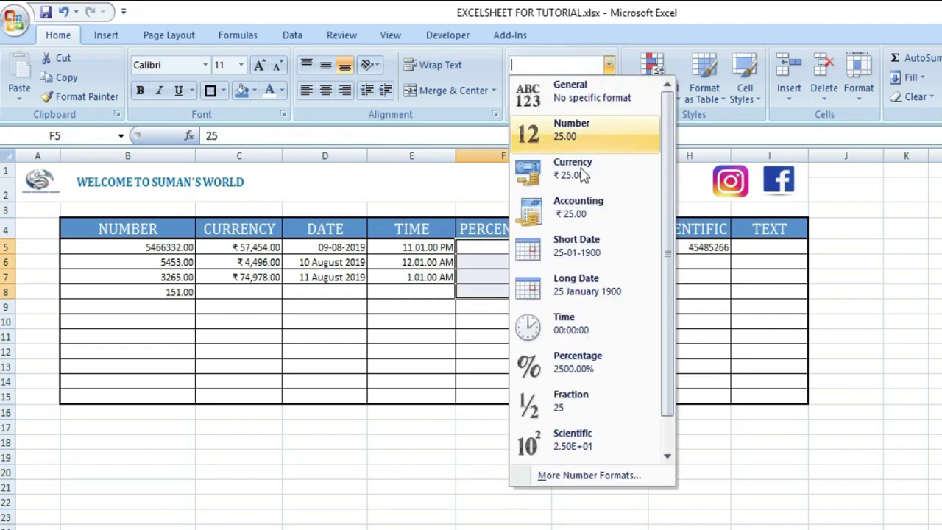
pyautogui.click(586, 368)
pyautogui.click(507, 332)
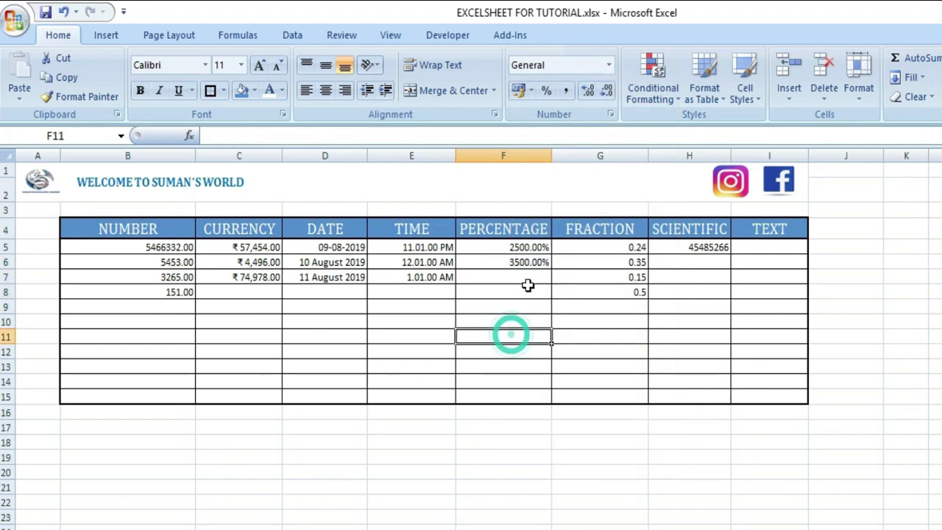
pyautogui.moveTo(520, 246); pyautogui.dragTo(527, 293)
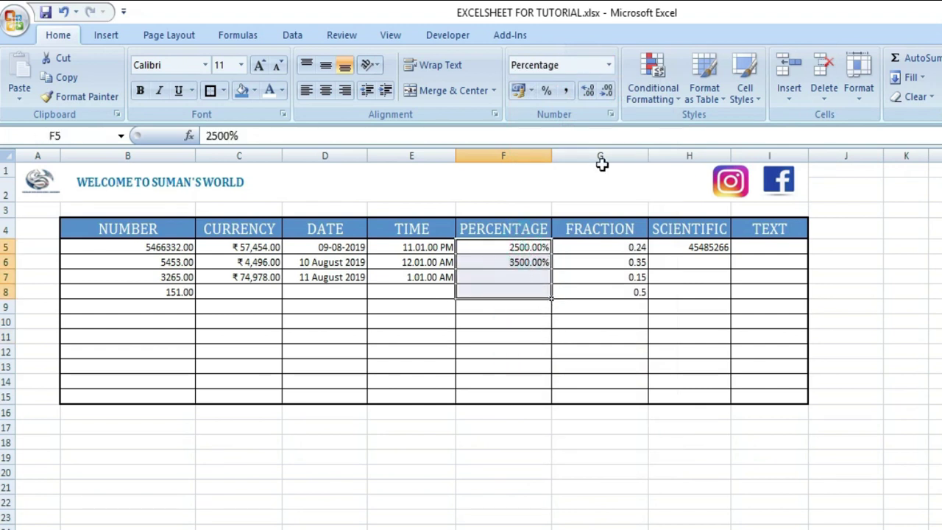
pyautogui.click(606, 92)
pyautogui.click(606, 91)
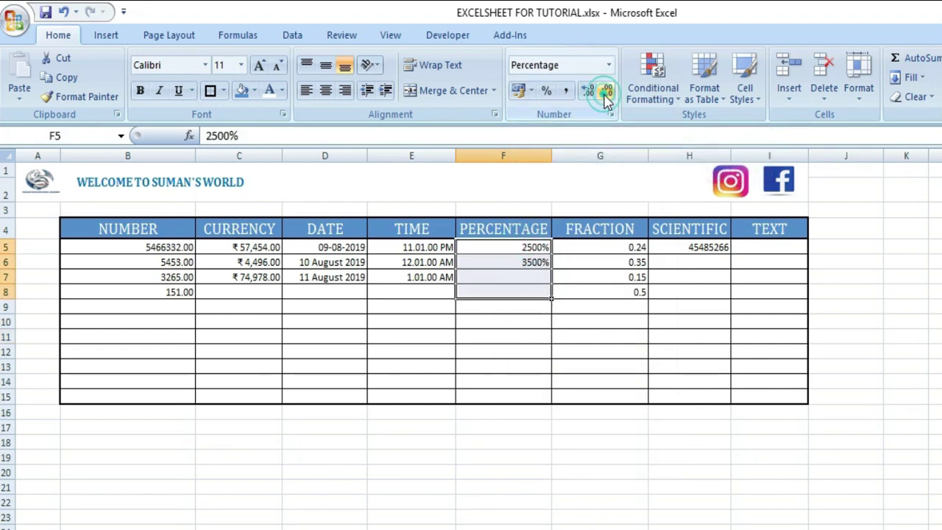
pyautogui.click(605, 93)
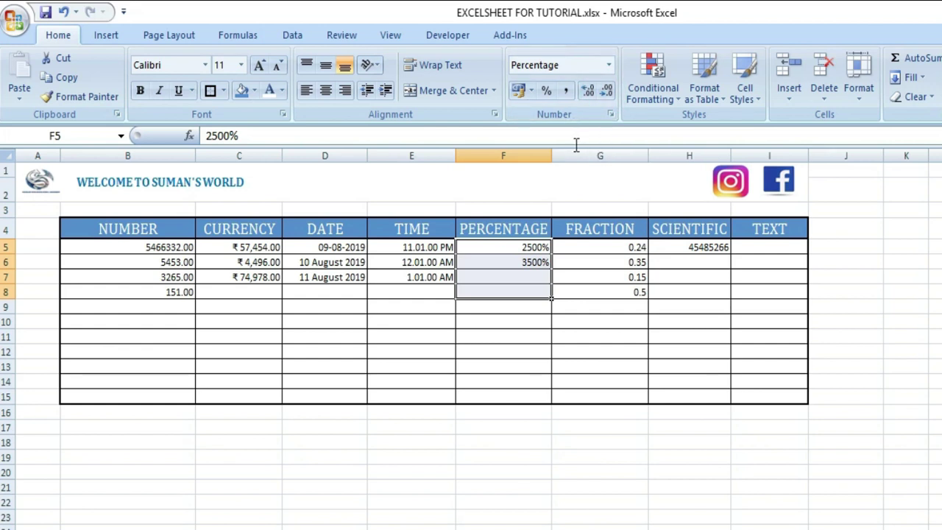
pyautogui.moveTo(512, 246); pyautogui.dragTo(515, 287)
pyautogui.click(494, 279)
pyautogui.moveTo(496, 248); pyautogui.dragTo(513, 340)
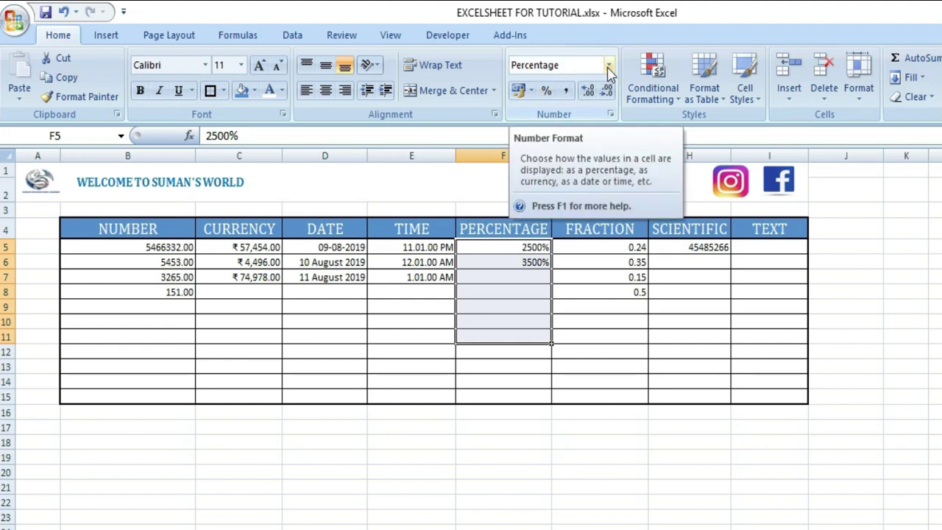
# Apply whole-number Percentage format to the longer PERCENTAGE range F5:F11
pyautogui.click(609, 64)
pyautogui.click(567, 364)
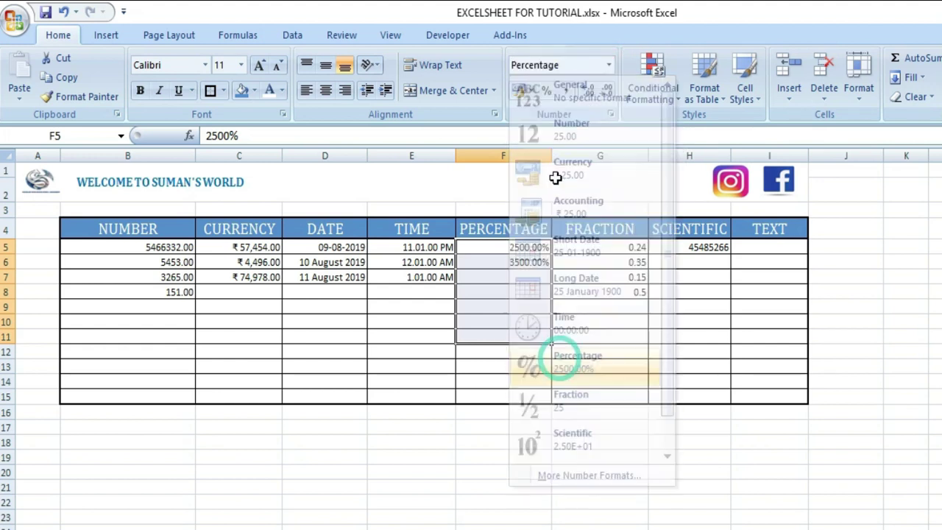
pyautogui.click(544, 91)
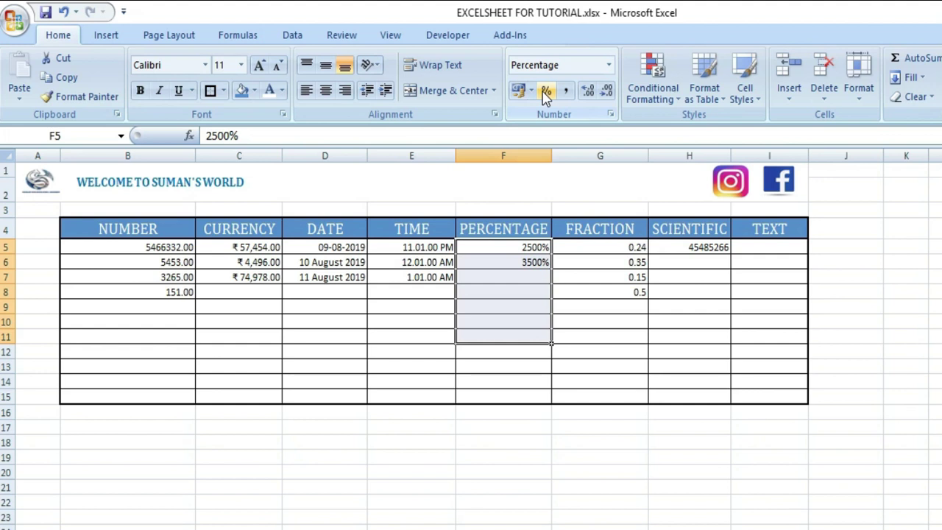
# Enter 45%, 26% and 25% in F7, F8 and F9
pyautogui.click(511, 278)
pyautogui.write('45')
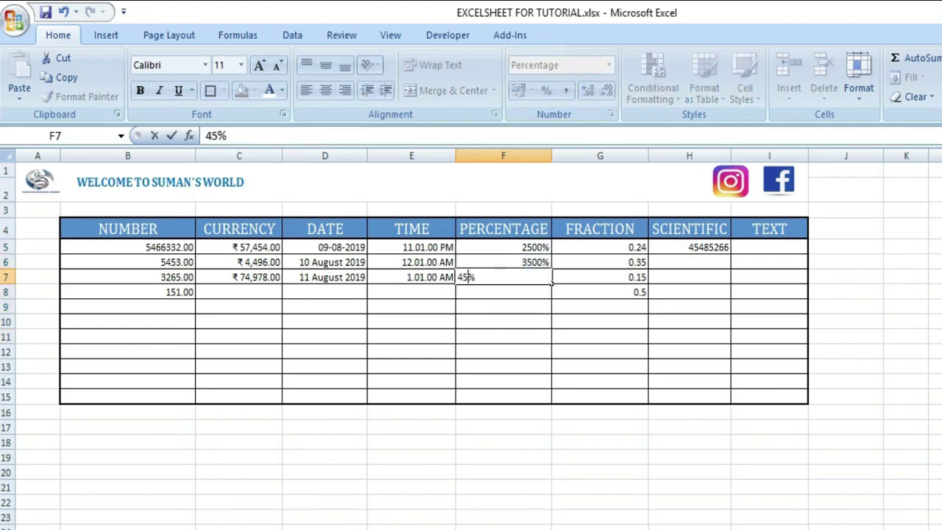
pyautogui.press('Return')
pyautogui.write('26')
pyautogui.press('Return')
pyautogui.write('25')
pyautogui.press('Return')
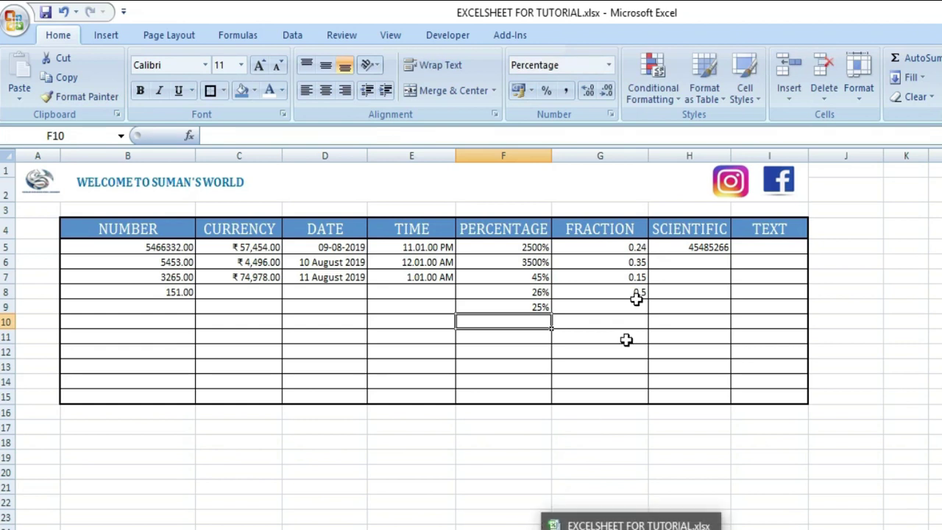
pyautogui.click(615, 307)
pyautogui.moveTo(603, 249); pyautogui.dragTo(612, 303)
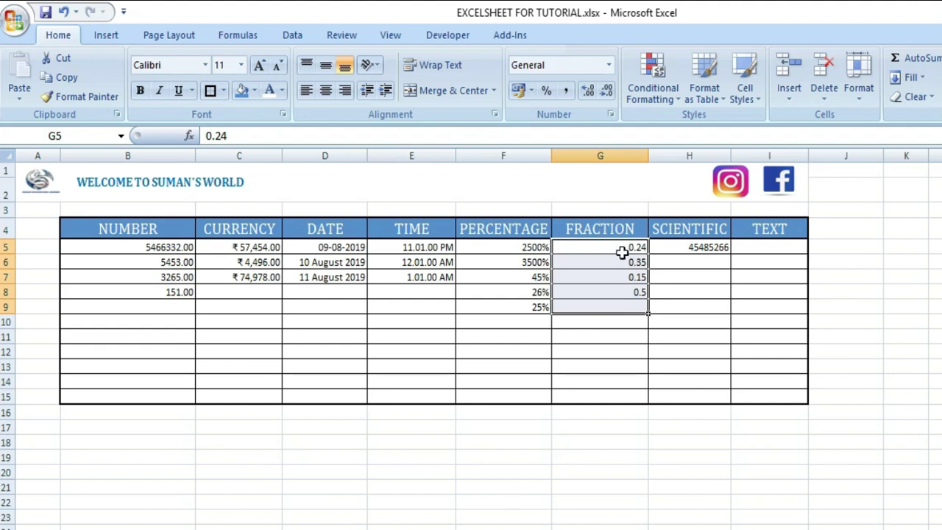
# Apply the Fraction number format to the FRACTION values in G5:G10
pyautogui.moveTo(610, 246); pyautogui.dragTo(629, 292)
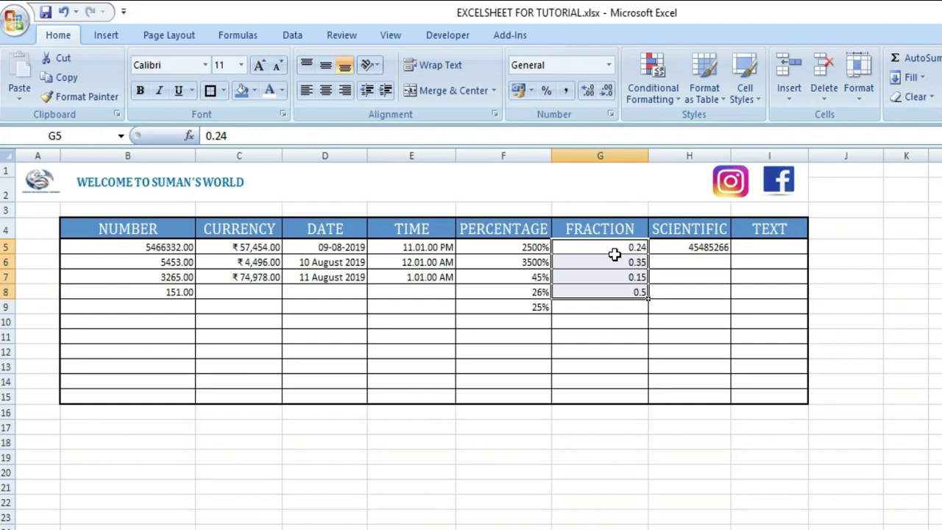
pyautogui.click(632, 249)
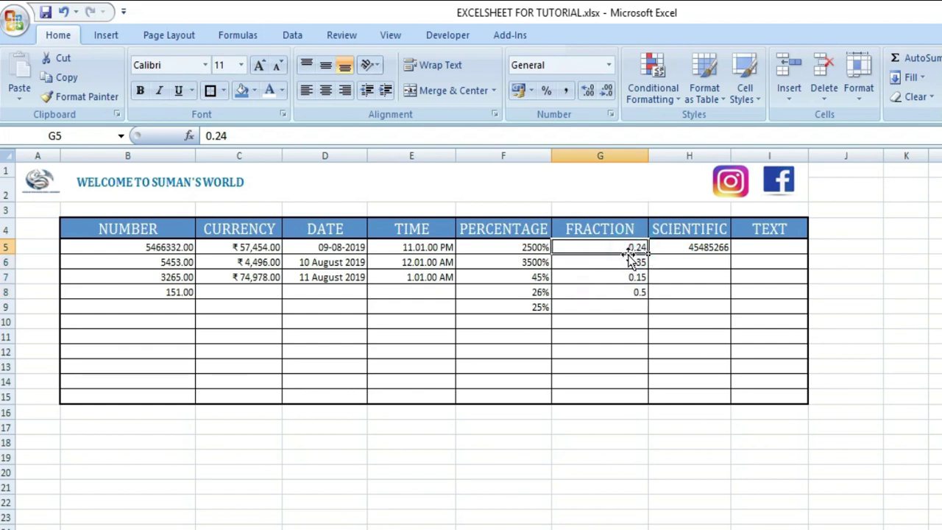
pyautogui.click(633, 263)
pyautogui.moveTo(622, 247); pyautogui.dragTo(637, 318)
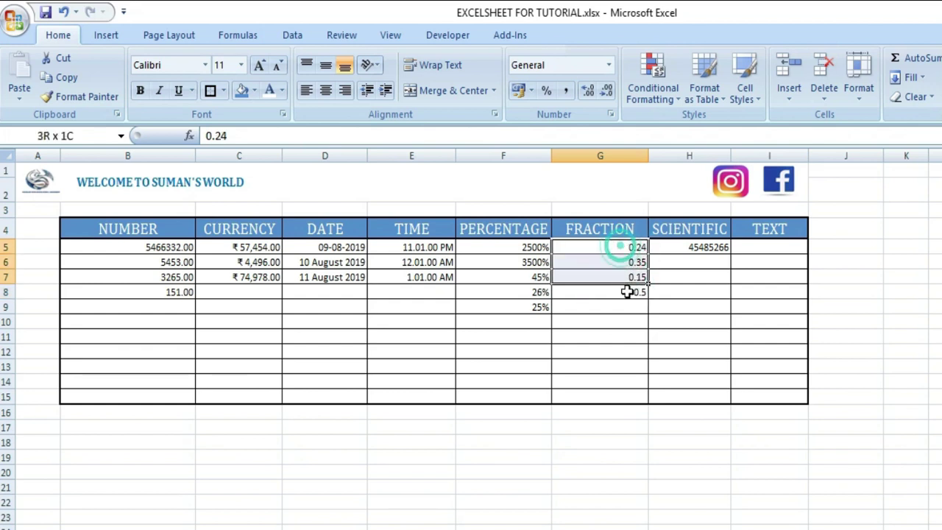
pyautogui.click(608, 65)
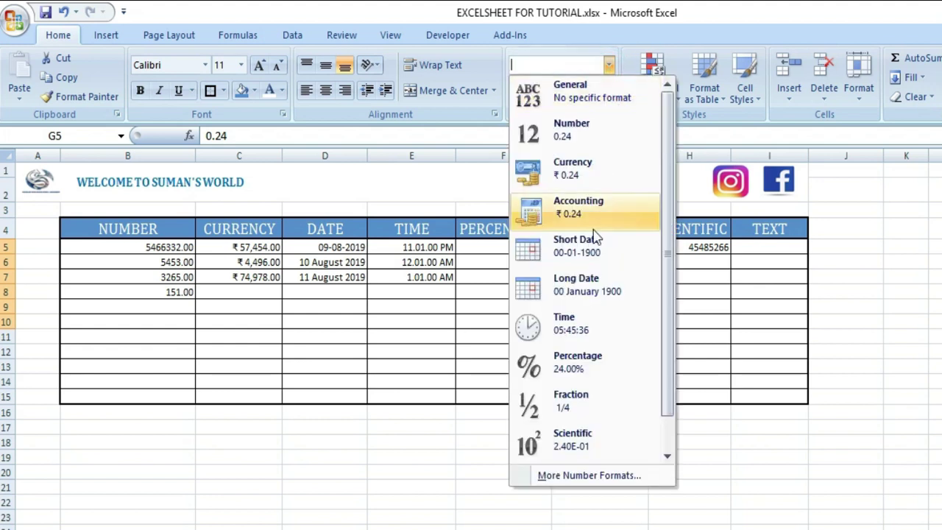
pyautogui.scroll(-1, 576, 377)
pyautogui.click(574, 374)
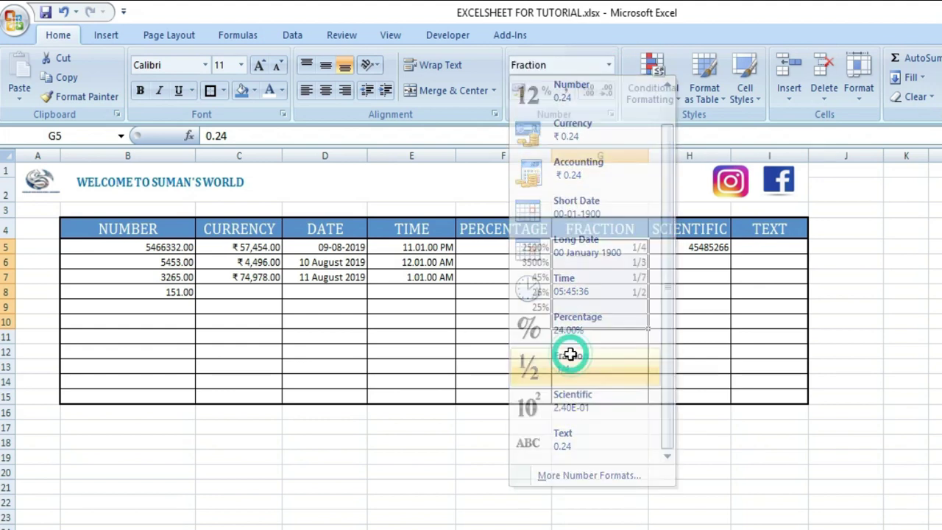
# Reselect the fraction cells G5:G9, then the SCIENTIFIC column cells, to check the results
pyautogui.click(642, 293)
pyautogui.moveTo(641, 245); pyautogui.dragTo(633, 307)
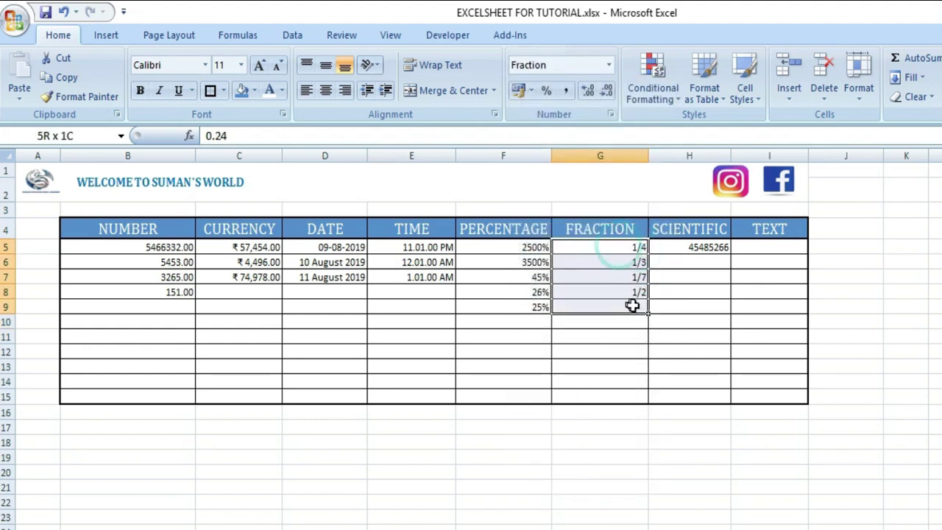
pyautogui.moveTo(690, 254); pyautogui.dragTo(687, 307)
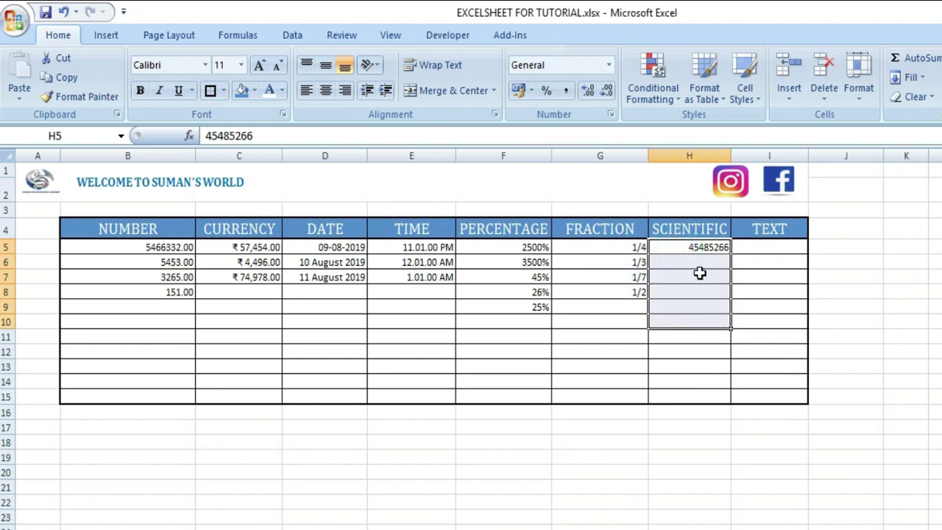
# Enter 5.46542E+16 in H6 and compare it with the 45485266 value in H5
pyautogui.click(692, 273)
pyautogui.write('5.46541')
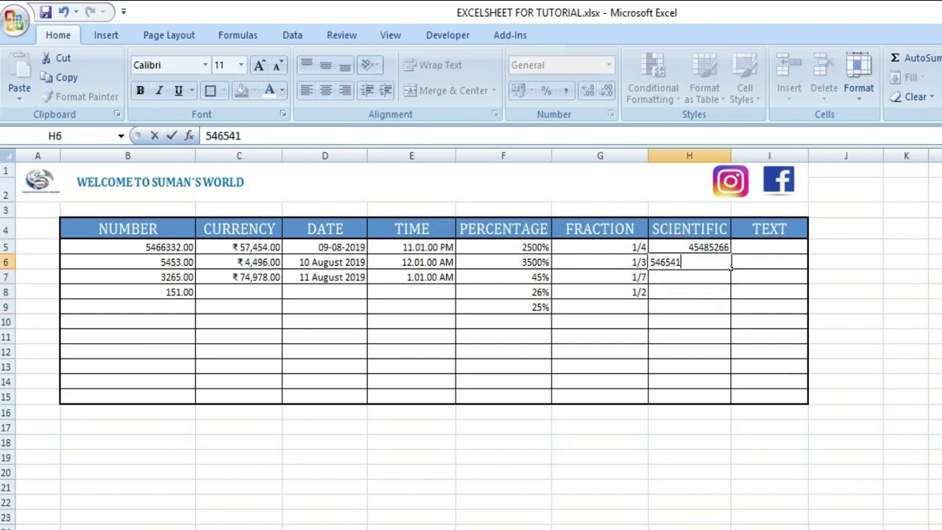
pyautogui.press('BackSpace')
pyautogui.press('BackSpace')
pyautogui.write('42E+16')
pyautogui.click(730, 294)
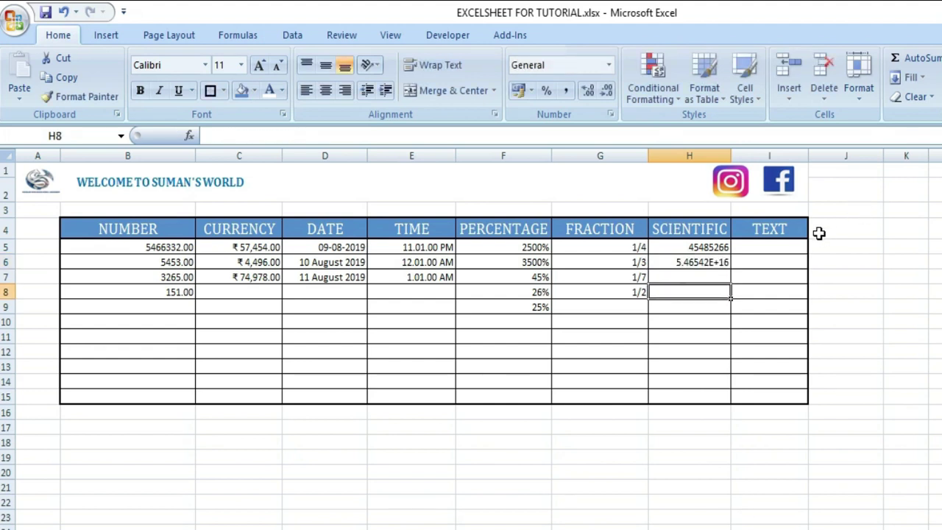
pyautogui.click(720, 249)
pyautogui.click(727, 263)
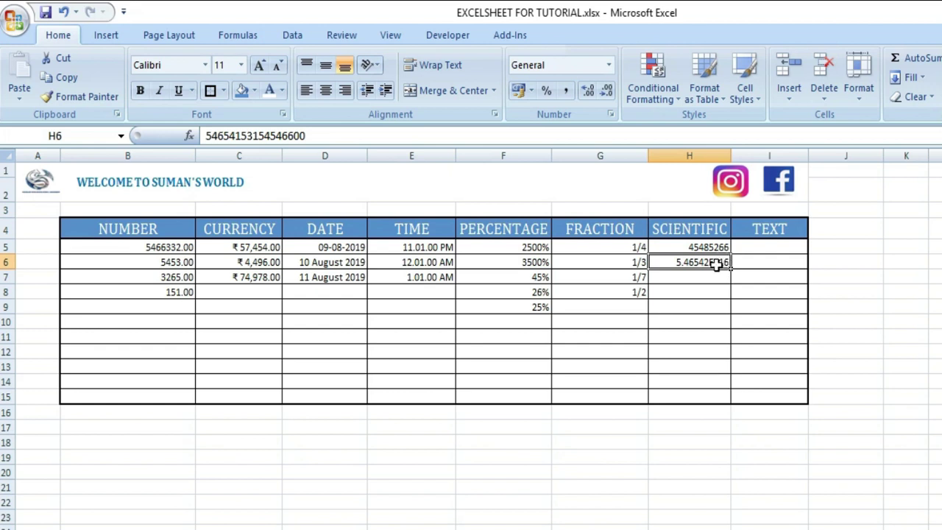
# Format H6 as Number to display its full long value
pyautogui.click(608, 65)
pyautogui.click(585, 145)
pyautogui.click(674, 292)
pyautogui.click(674, 265)
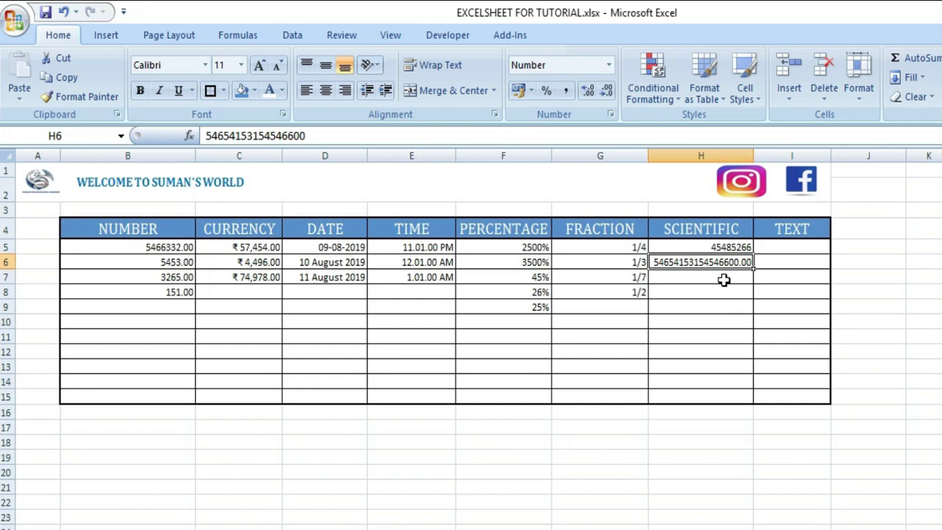
pyautogui.click(724, 279)
# Apply Scientific format to H6 so it reads 5.47E+16
pyautogui.click(706, 259)
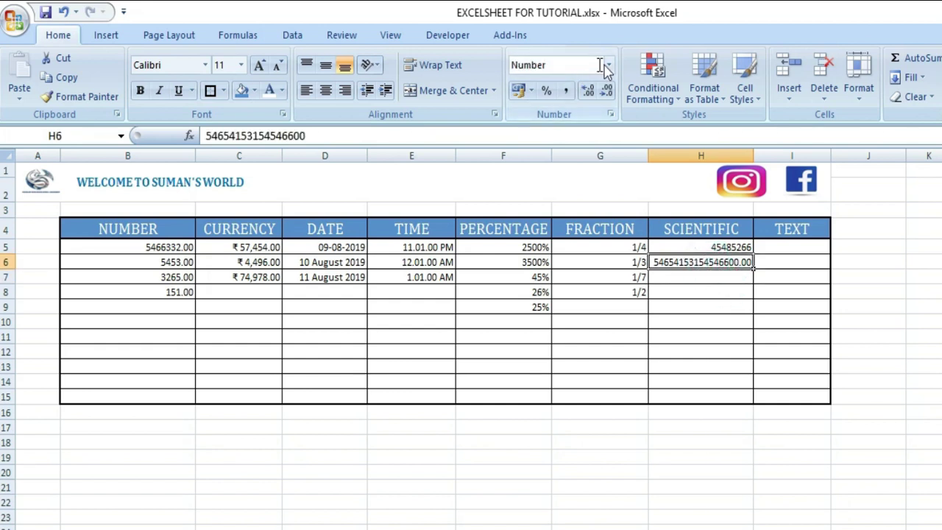
pyautogui.click(609, 65)
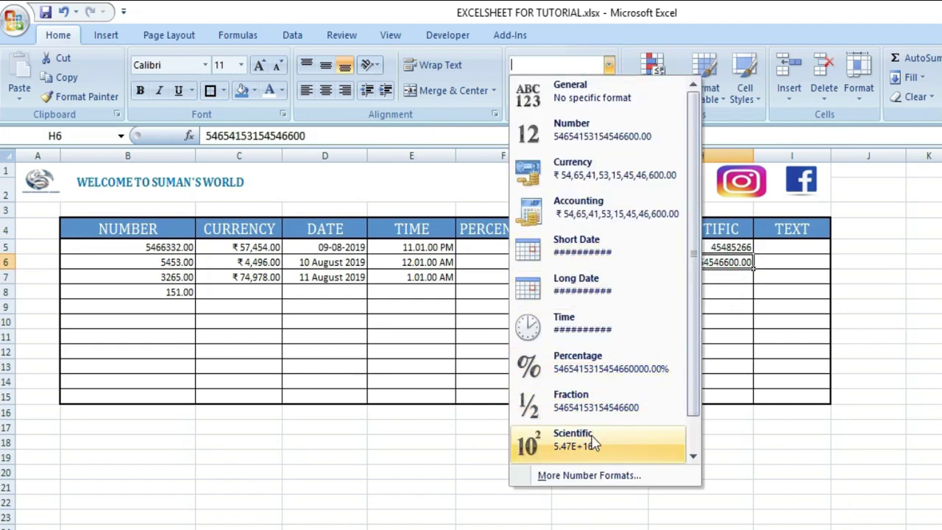
pyautogui.click(574, 442)
pyautogui.click(715, 324)
pyautogui.click(731, 262)
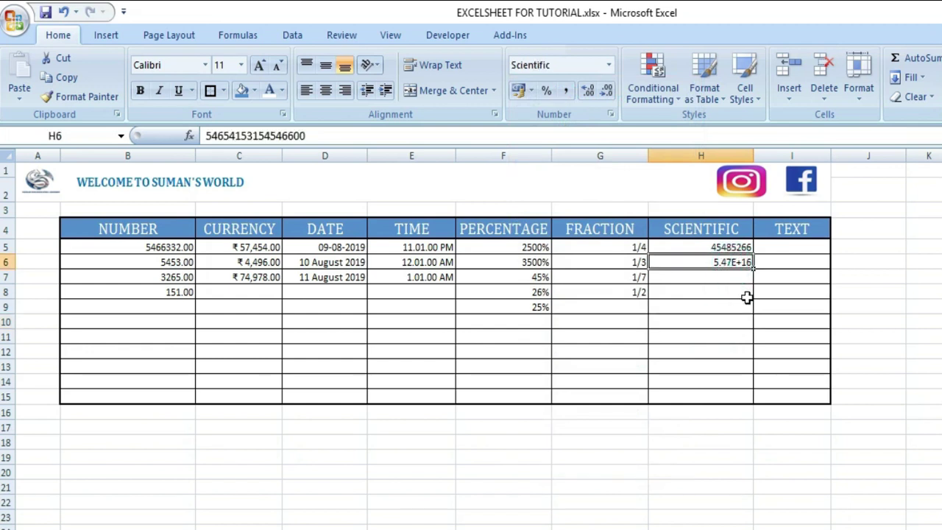
pyautogui.click(792, 247)
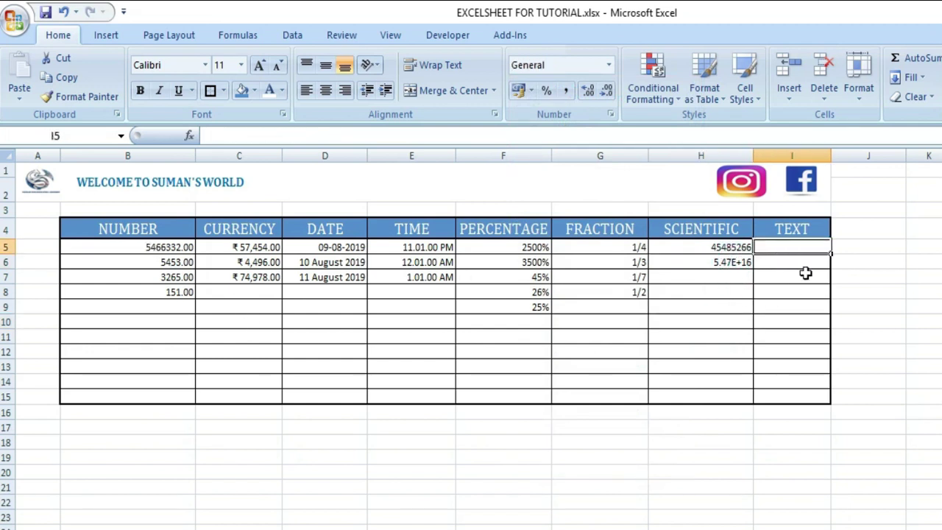
# Enter 454, 2965 and 154 down the TEXT column in I5:I7
pyautogui.write('454')
pyautogui.press('Return')
pyautogui.write('2965')
pyautogui.press('Return')
pyautogui.write('154')
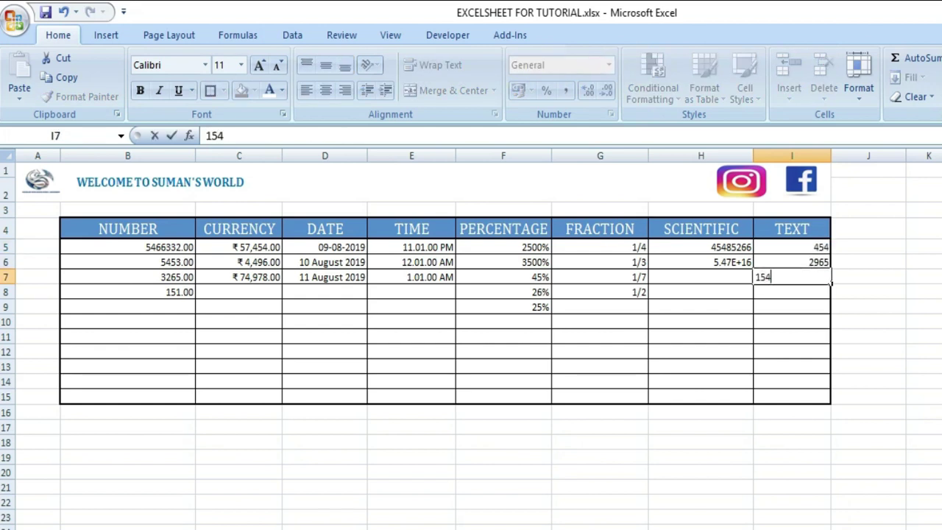
pyautogui.press('Return')
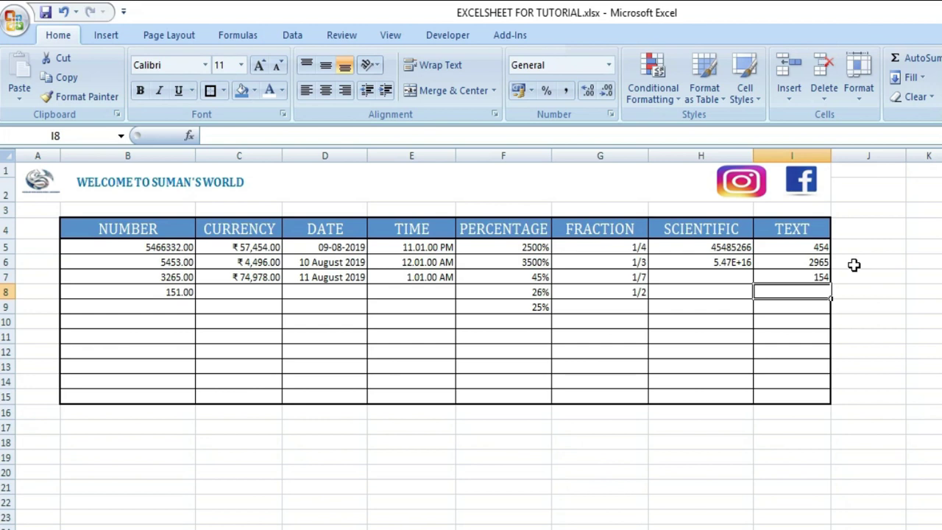
# Apply the Text number format to I5:I8 so the entries sit left-aligned
pyautogui.moveTo(779, 246); pyautogui.dragTo(791, 293)
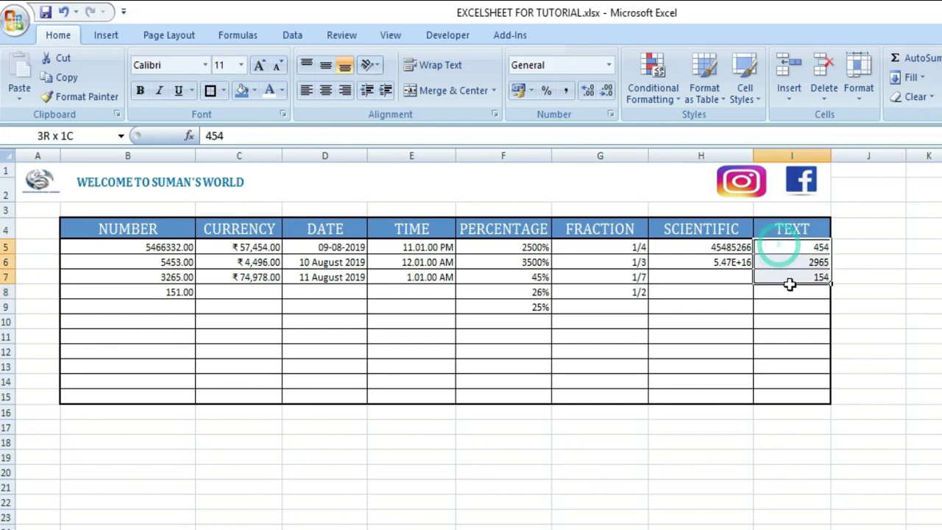
pyautogui.click(610, 68)
pyautogui.scroll(-1, 584, 432)
pyautogui.click(589, 446)
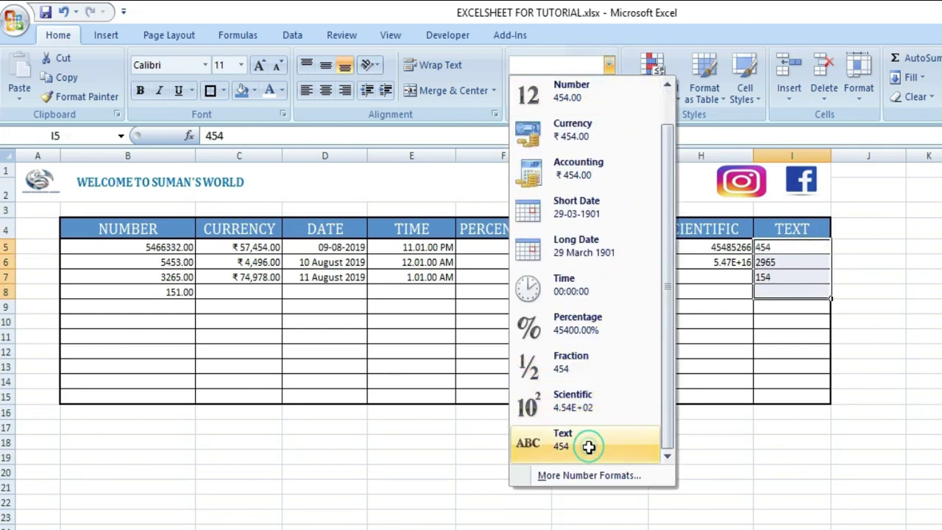
pyautogui.click(822, 346)
pyautogui.moveTo(784, 249); pyautogui.dragTo(791, 306)
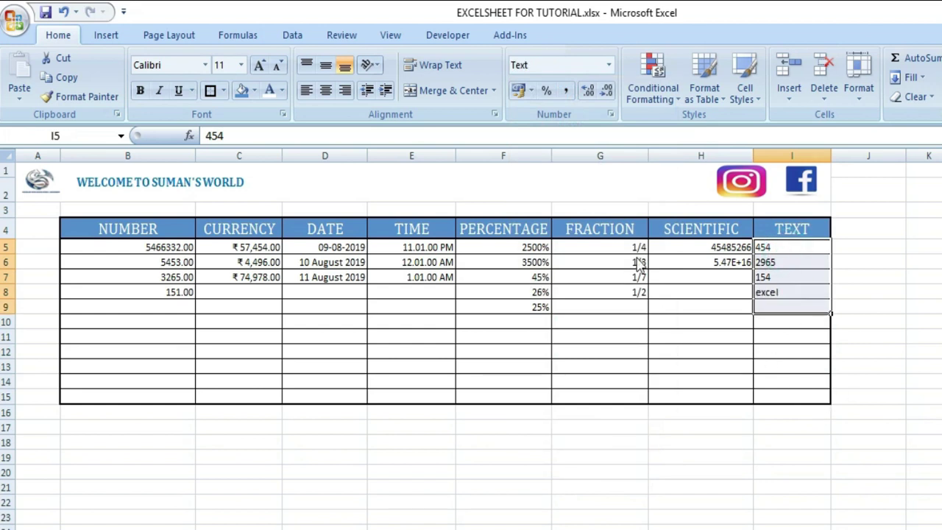
pyautogui.click(699, 322)
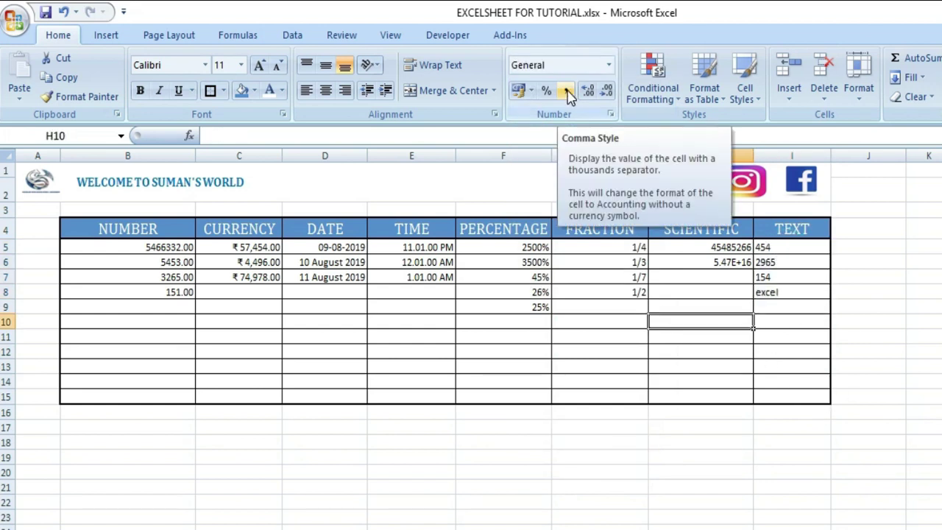
# Apply Comma Style to B5:B8, showing thousands separators and two decimals, e.g. 26,545.33
pyautogui.click(200, 319)
pyautogui.moveTo(173, 249); pyautogui.dragTo(172, 293)
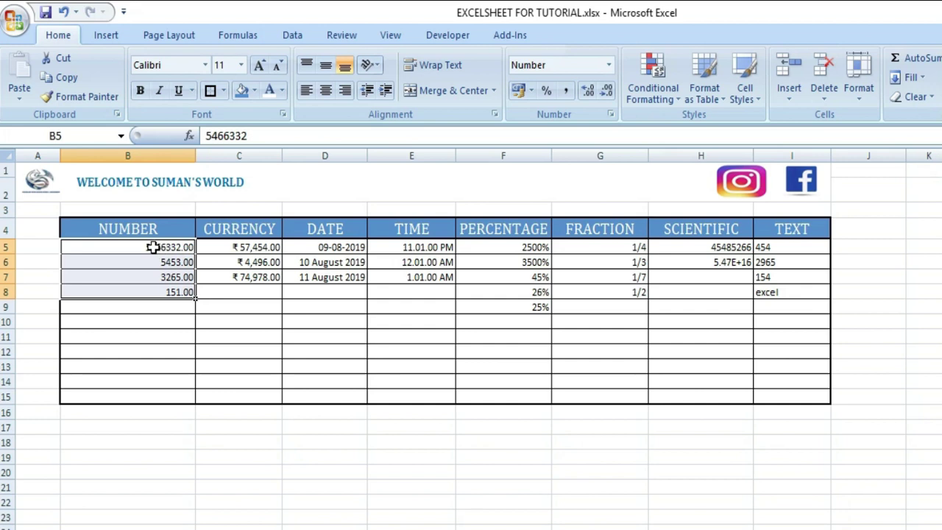
pyautogui.click(566, 90)
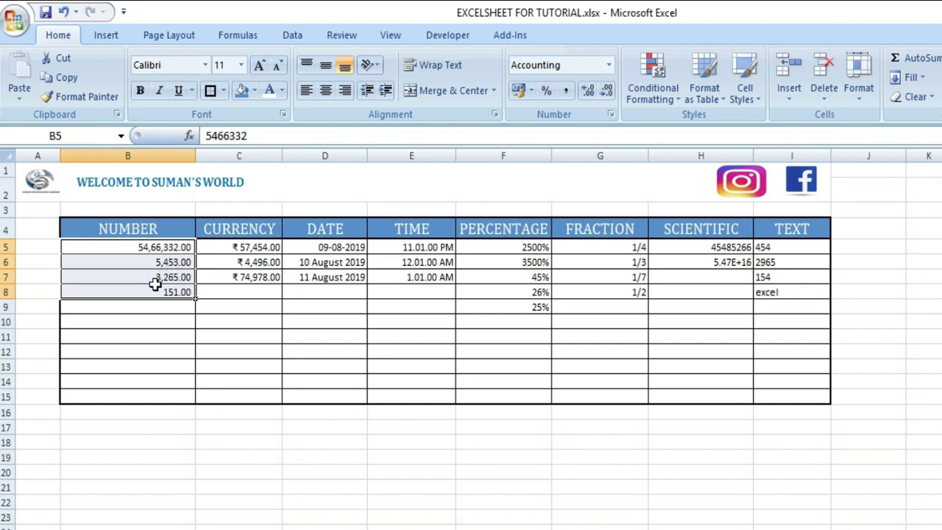
pyautogui.moveTo(163, 250); pyautogui.dragTo(160, 288)
pyautogui.click(375, 380)
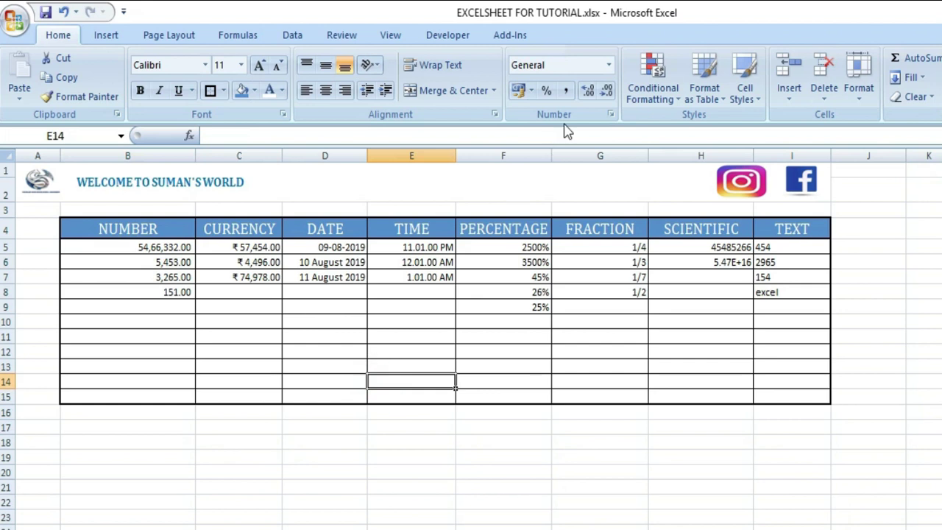
pyautogui.scroll(-1, 596, 442)
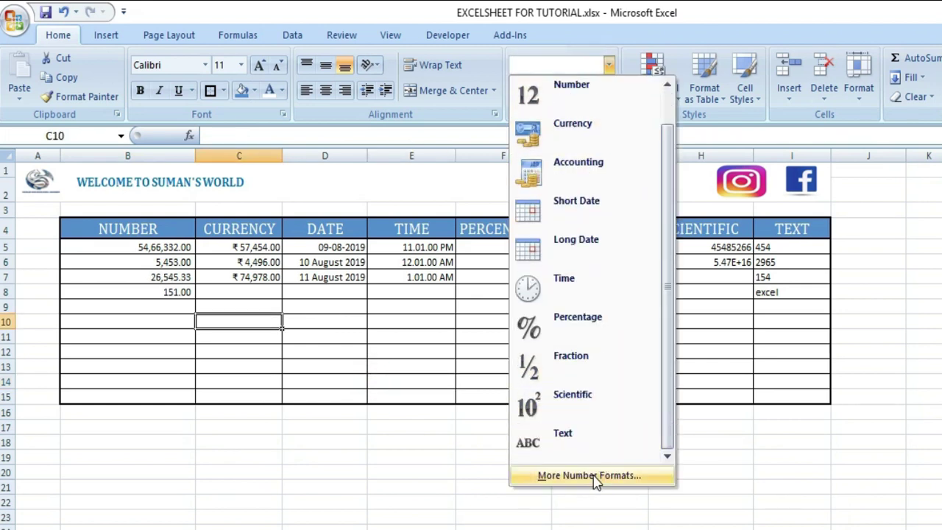
pyautogui.click(596, 477)
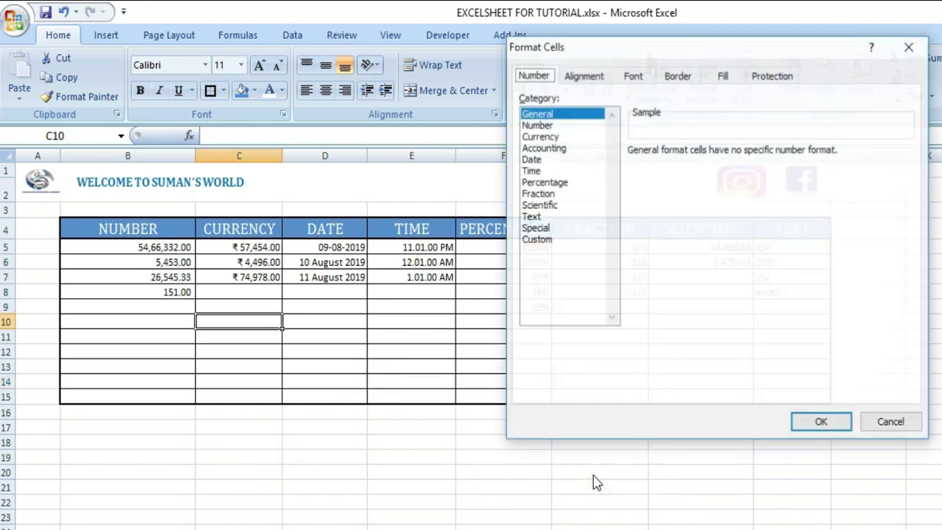
pyautogui.click(536, 243)
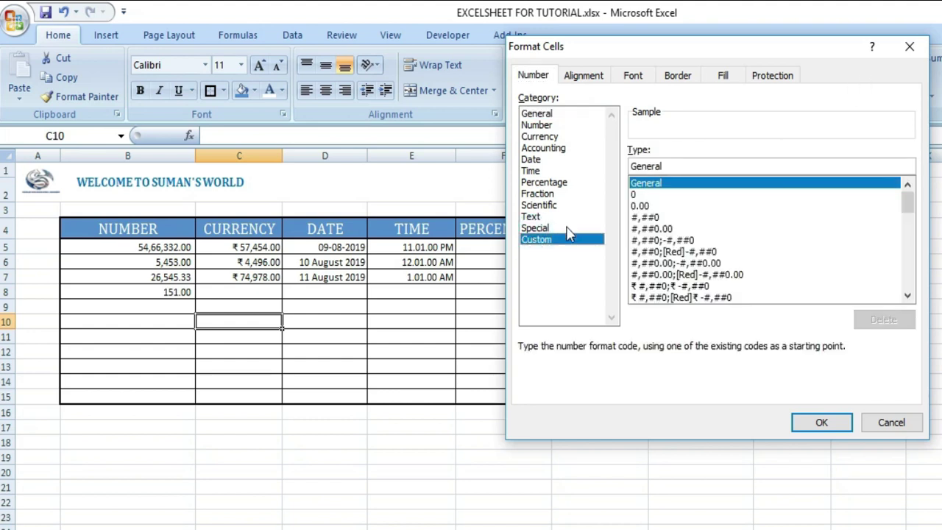
pyautogui.click(909, 48)
pyautogui.write('25%')
pyautogui.press('Return')
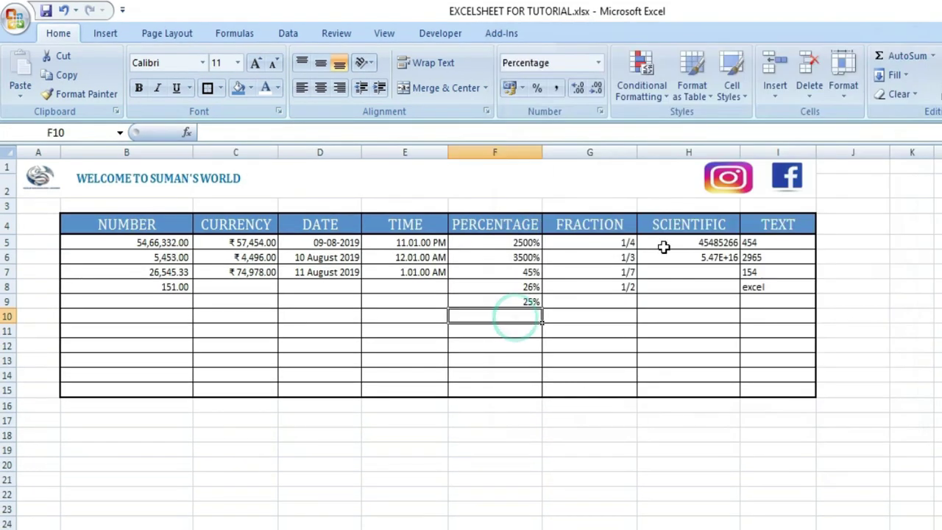
pyautogui.moveTo(775, 224); pyautogui.dragTo(120, 319)
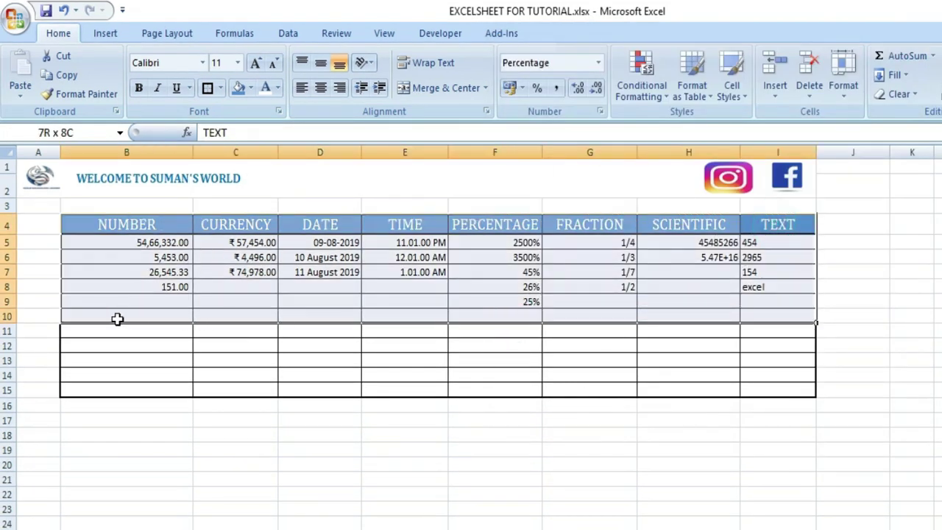
pyautogui.moveTo(110, 223)
pyautogui.mouseDown()
pyautogui.moveTo(578, 358)
pyautogui.moveTo(759, 345)
pyautogui.mouseUp()
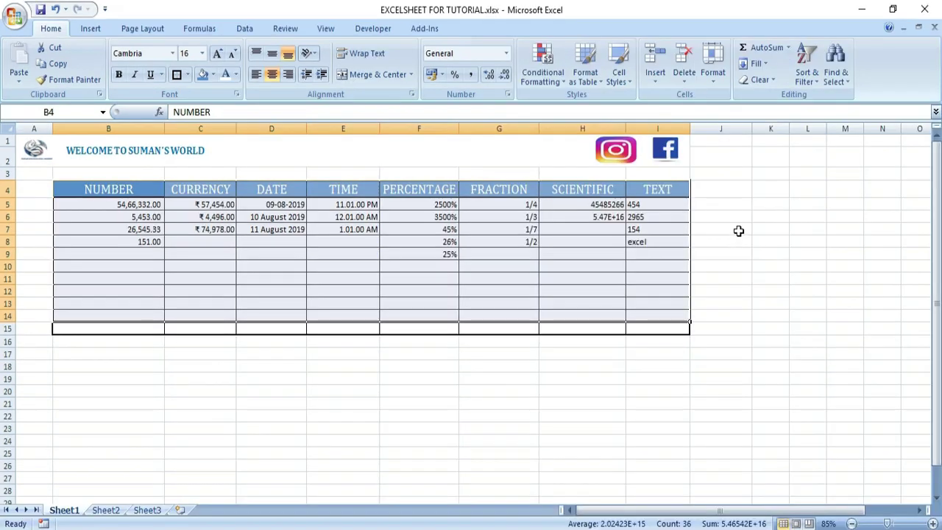
pyautogui.click(854, 256)
pyautogui.moveTo(805, 203); pyautogui.dragTo(149, 360)
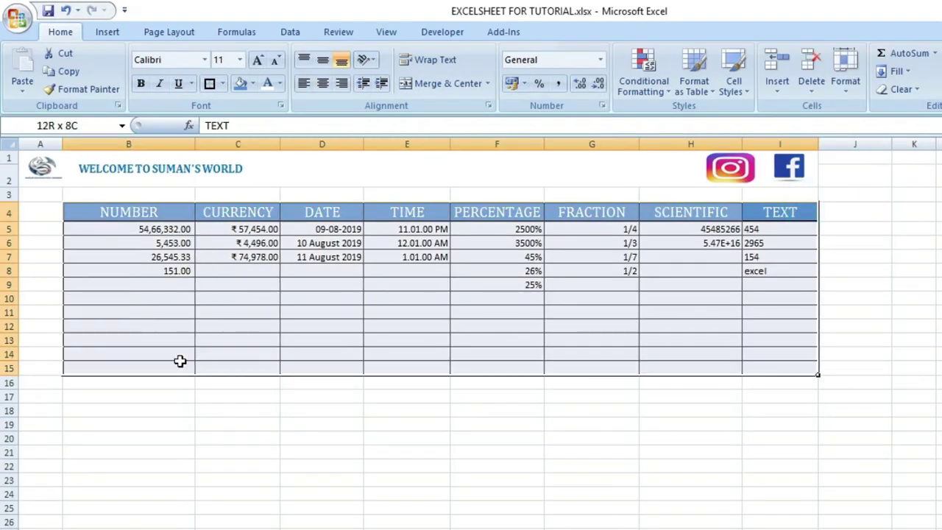
pyautogui.click(887, 298)
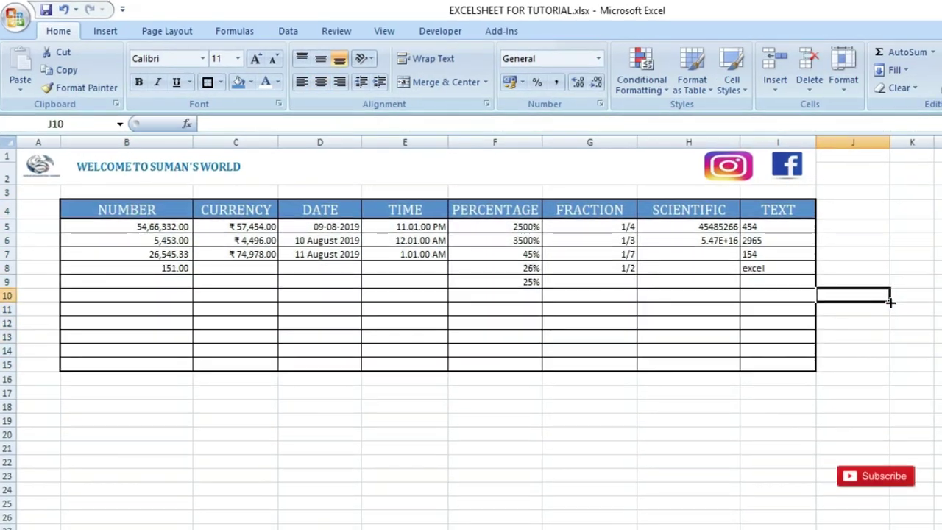